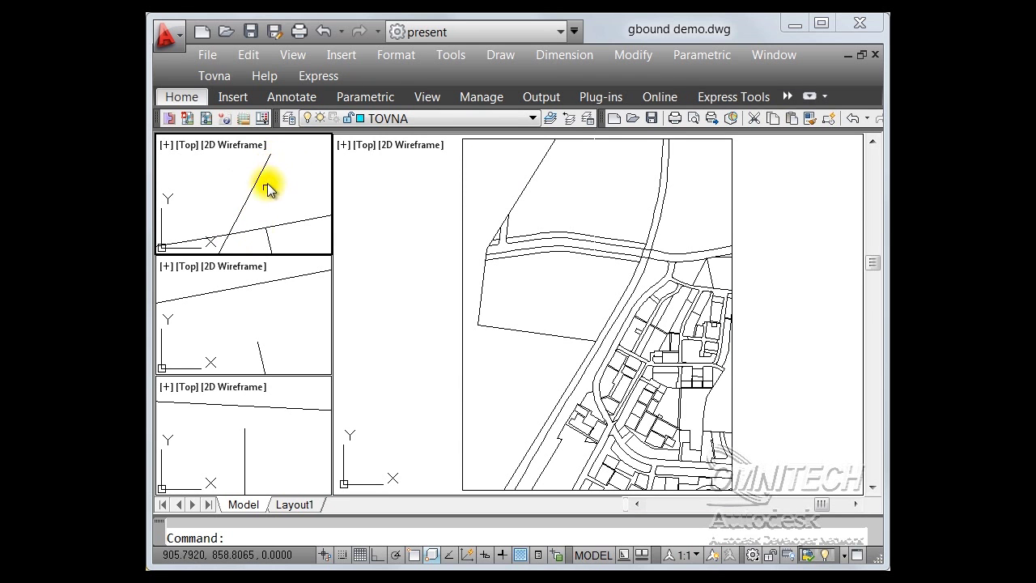
# - Measure the gap in the middle small viewport from the short line's endpoint perpendicular to the long line, and read the distance
pyautogui.click(263, 320)
pyautogui.write('dist')
pyautogui.press('Return')
pyautogui.write('end')
pyautogui.press('Return')
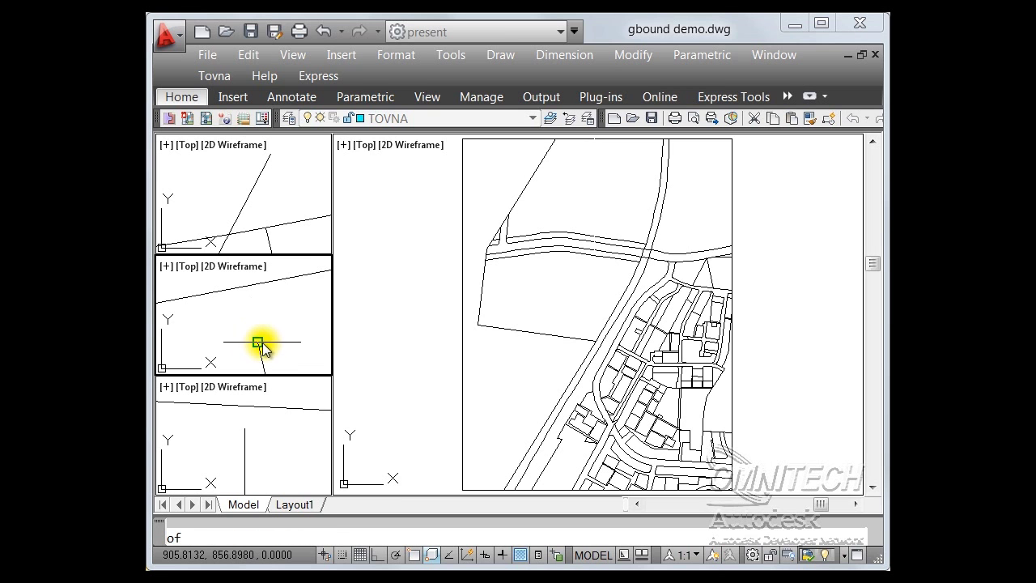
pyautogui.click(260, 343)
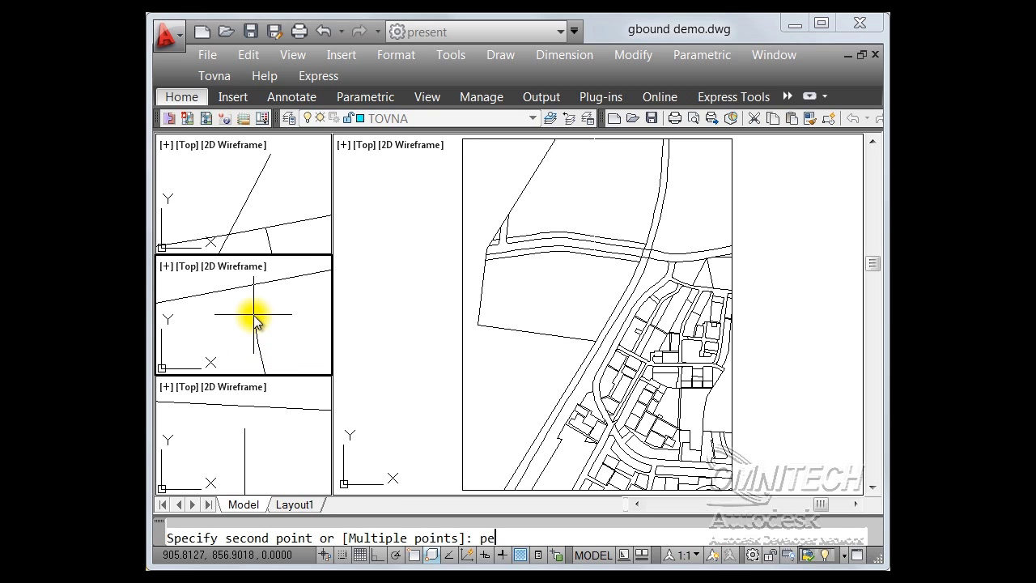
pyautogui.press('Return')
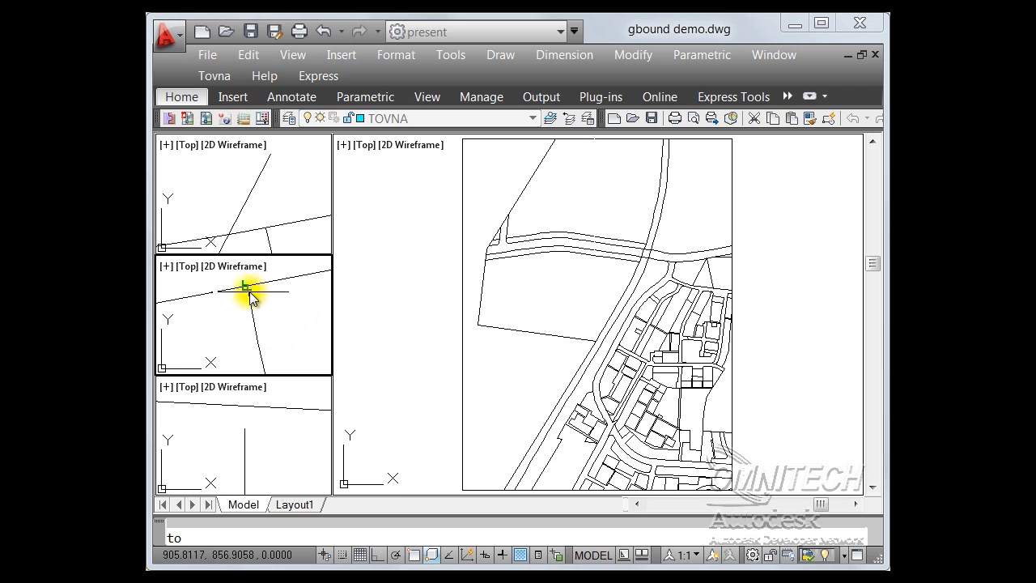
pyautogui.click(250, 291)
pyautogui.press('F2')
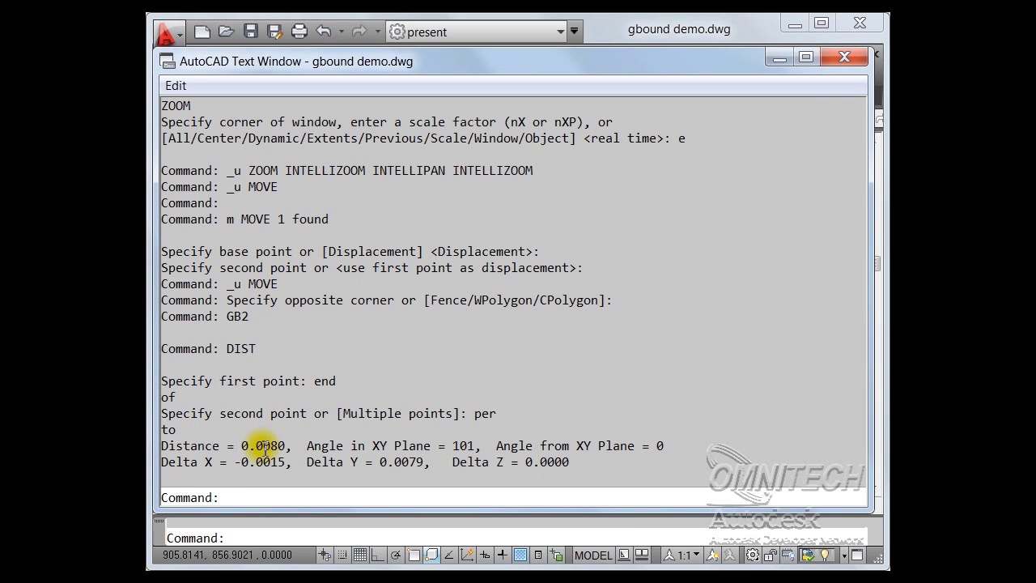
pyautogui.click(844, 57)
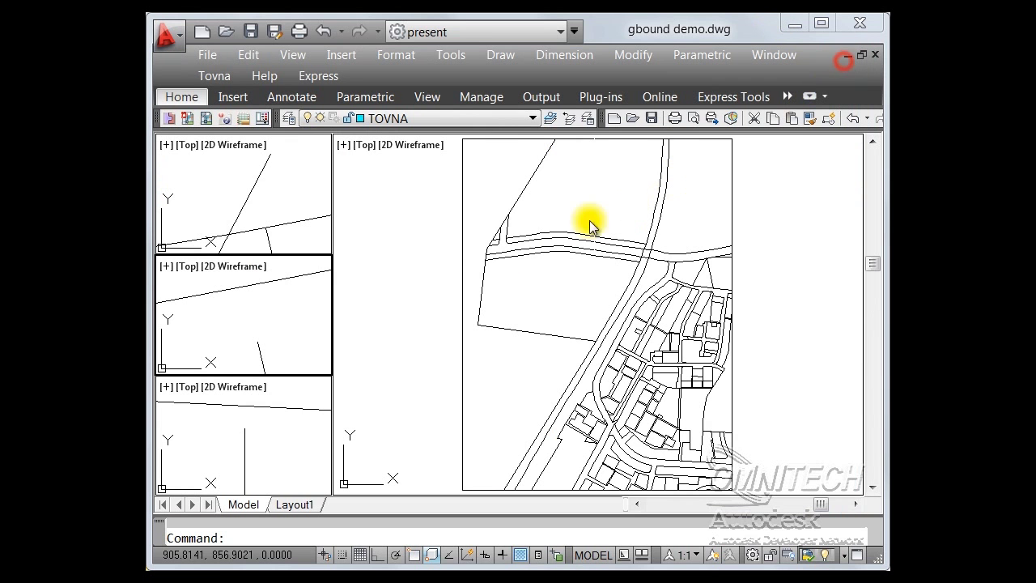
# - Measure the gap in the lowest small viewport from the vertical line's endpoint perpendicular to the line above, and read the distance
pyautogui.click(275, 428)
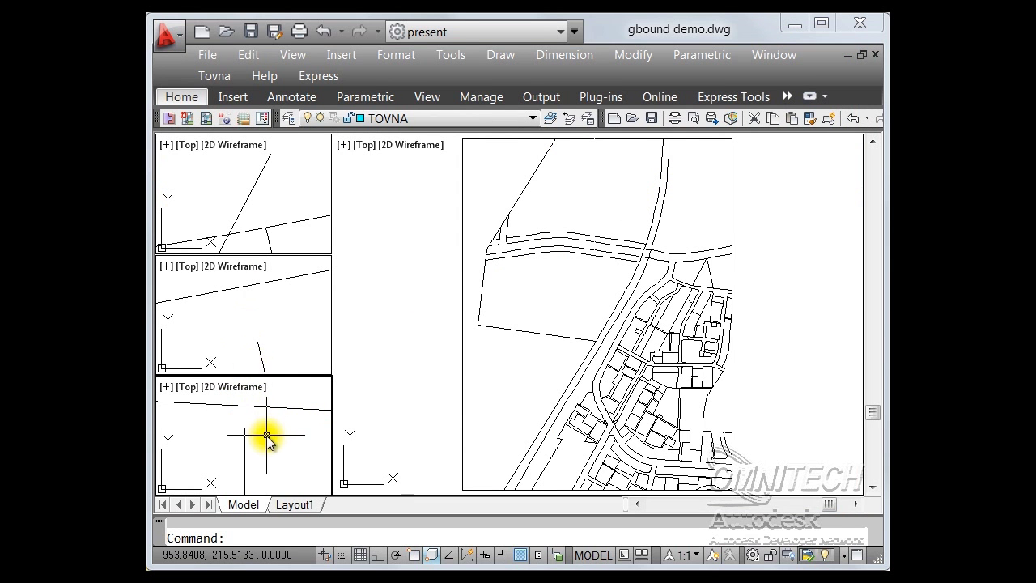
pyautogui.write('dist')
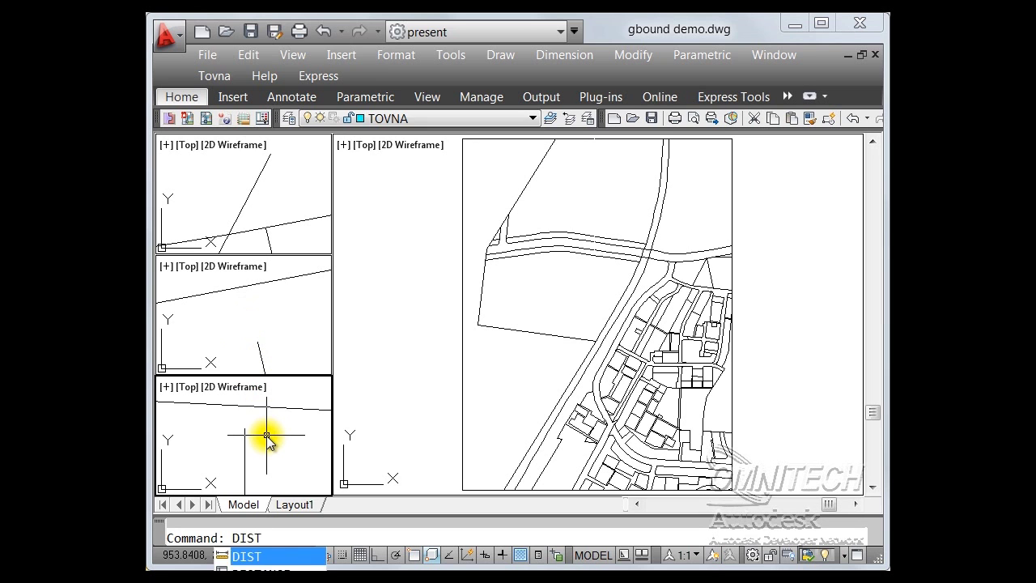
pyautogui.press('Return')
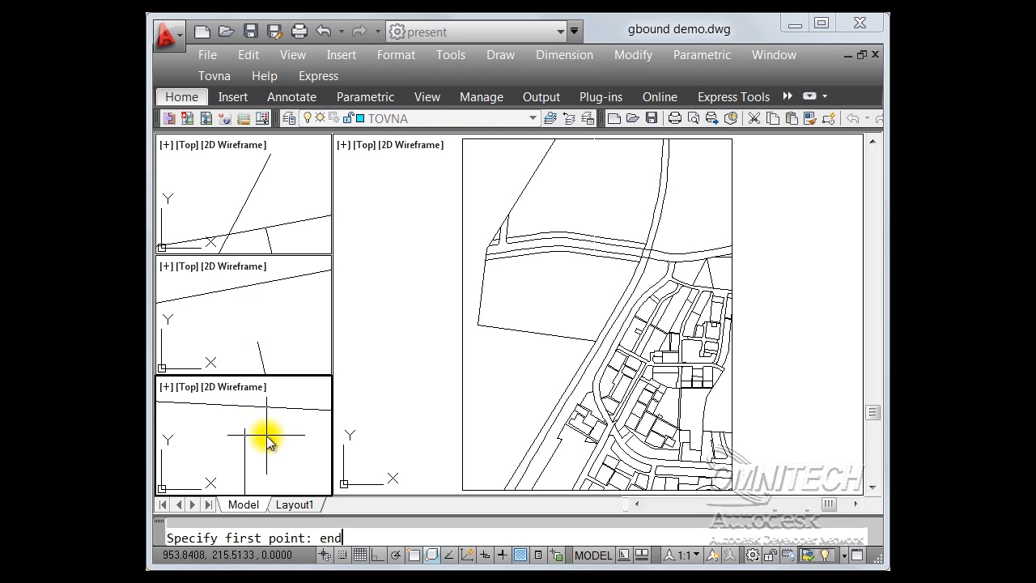
pyautogui.press('Return')
pyautogui.click(247, 433)
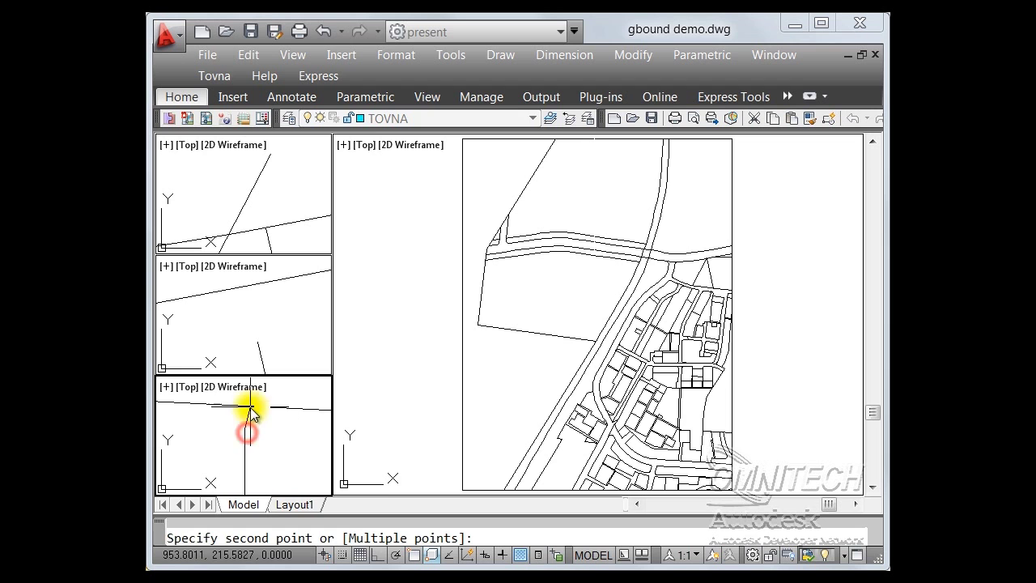
pyautogui.write('per')
pyautogui.press('Return')
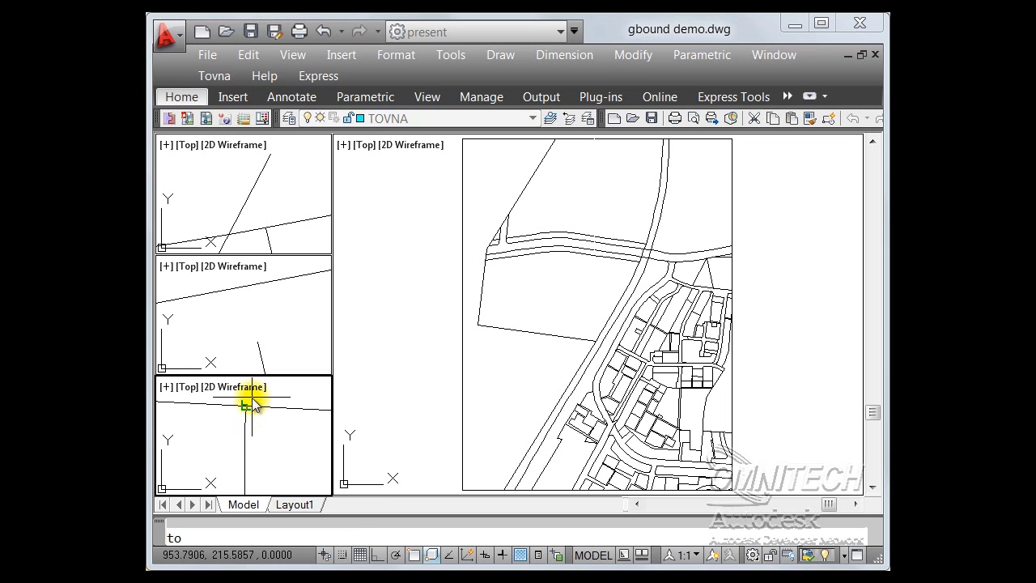
pyautogui.click(247, 403)
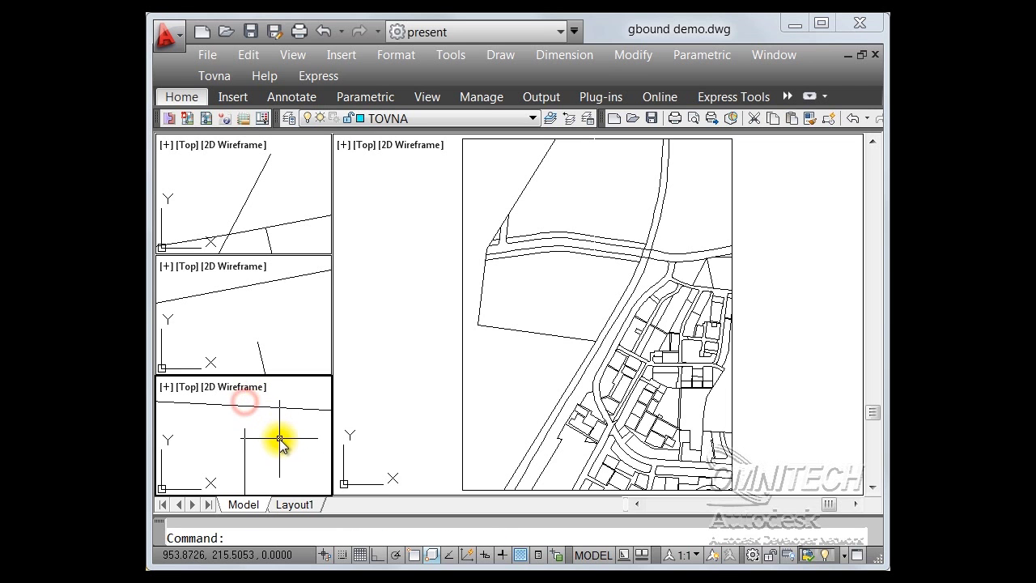
pyautogui.press('F2')
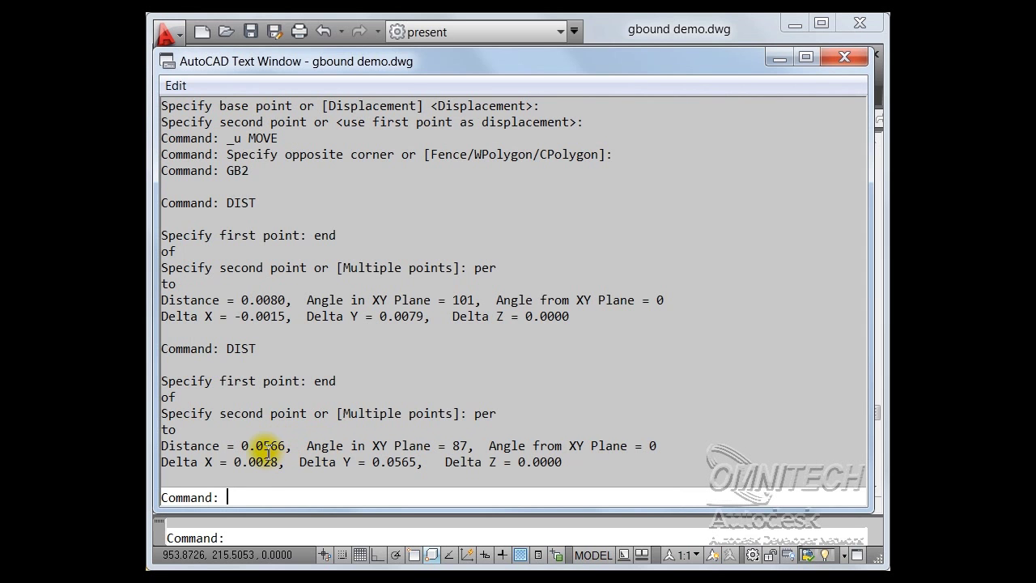
pyautogui.press('F2')
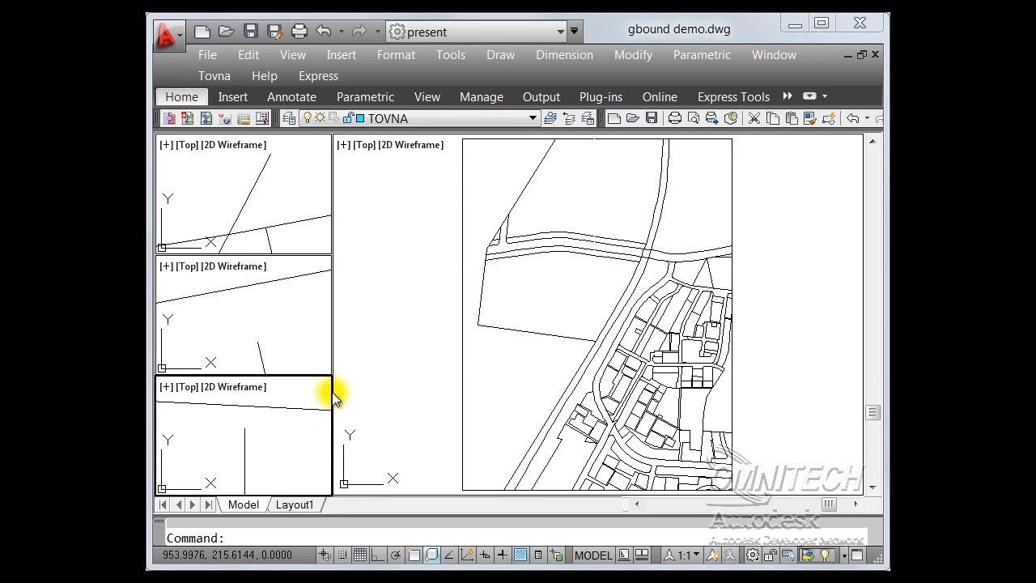
# - Activate the large map viewport and open the Gbound boundary settings
pyautogui.click(392, 390)
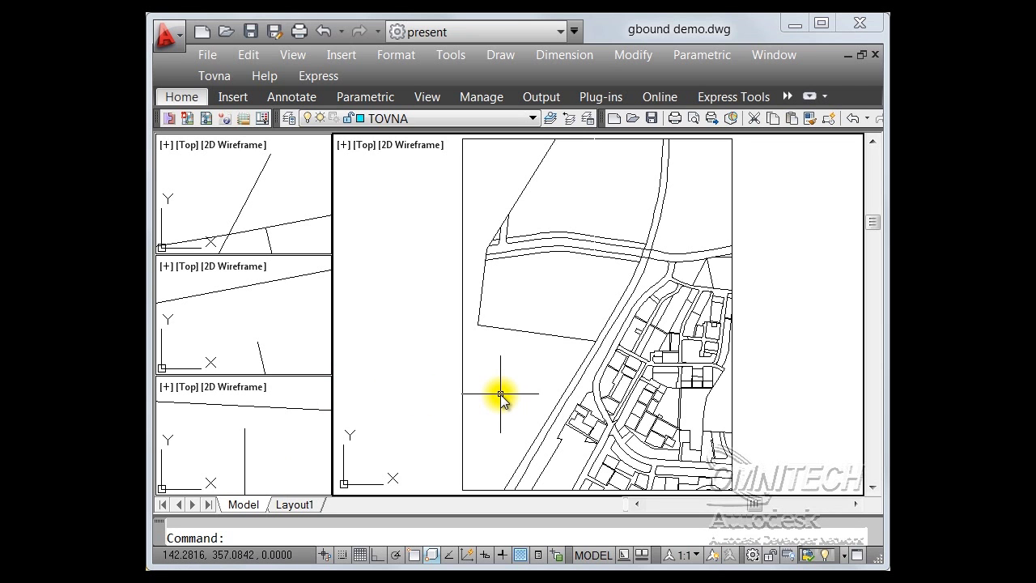
pyautogui.write('gboun')
pyautogui.press('Up')
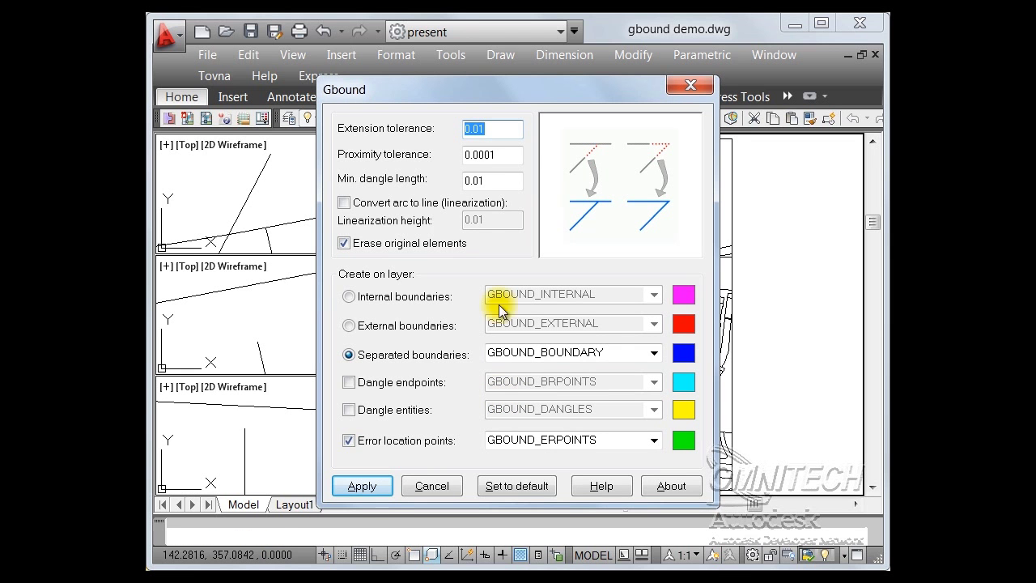
pyautogui.moveTo(536, 89); pyautogui.dragTo(541, 100)
# - Examine the explanations and previews for extension tolerance, proximity tolerance and minimum dangle length
pyautogui.click(507, 137)
pyautogui.moveTo(618, 172)
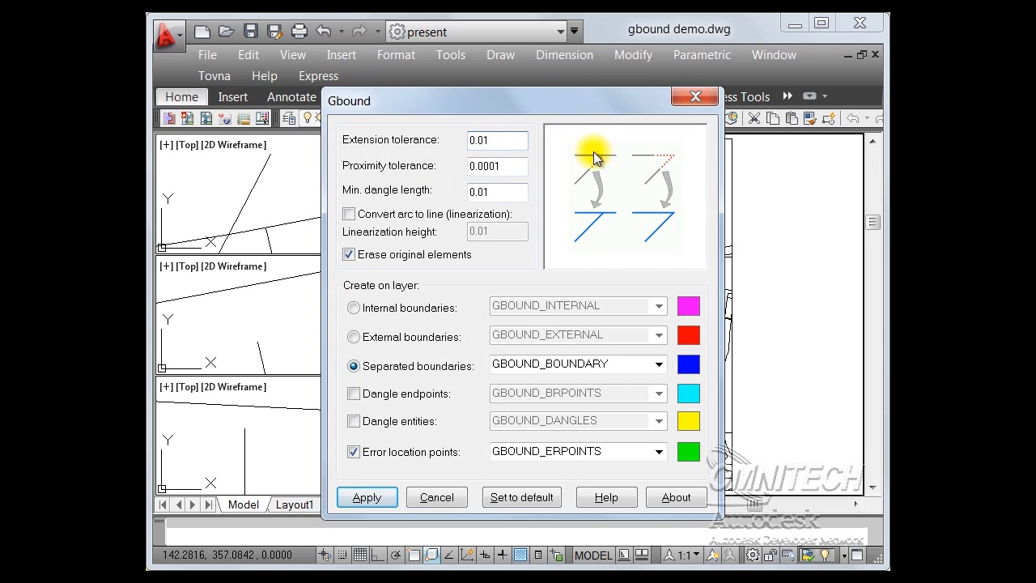
pyautogui.moveTo(657, 170)
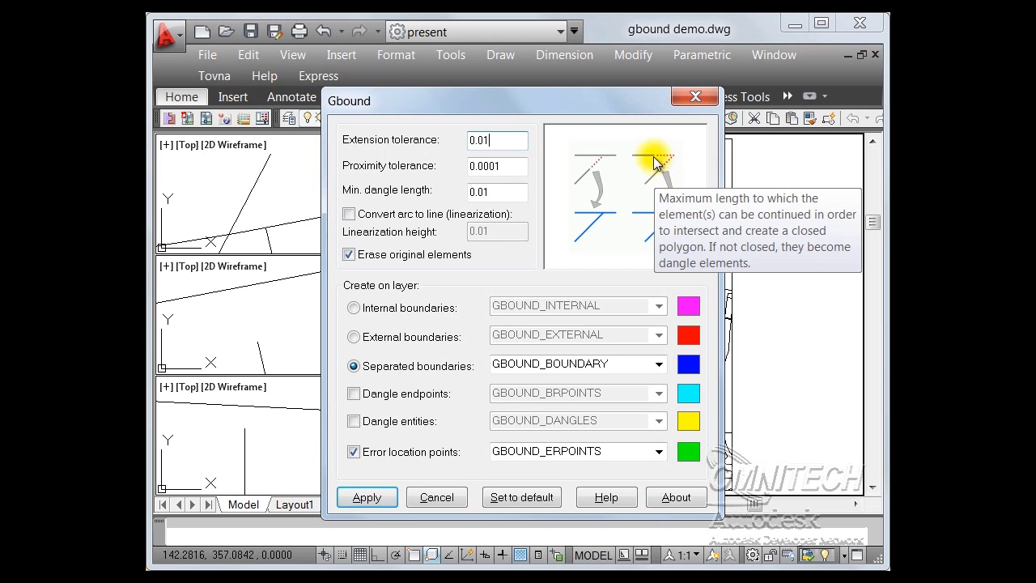
pyautogui.click(513, 167)
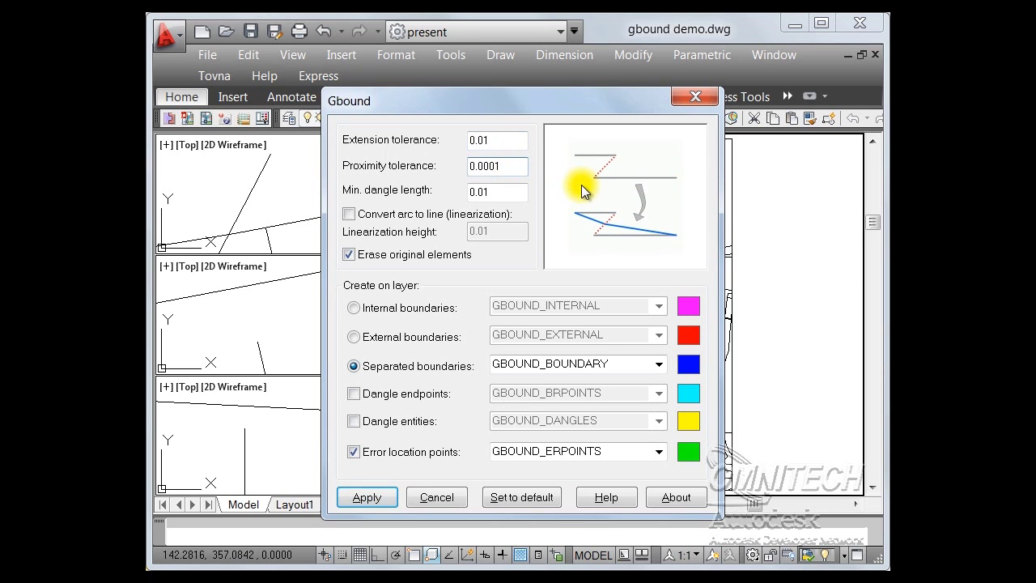
pyautogui.moveTo(575, 191)
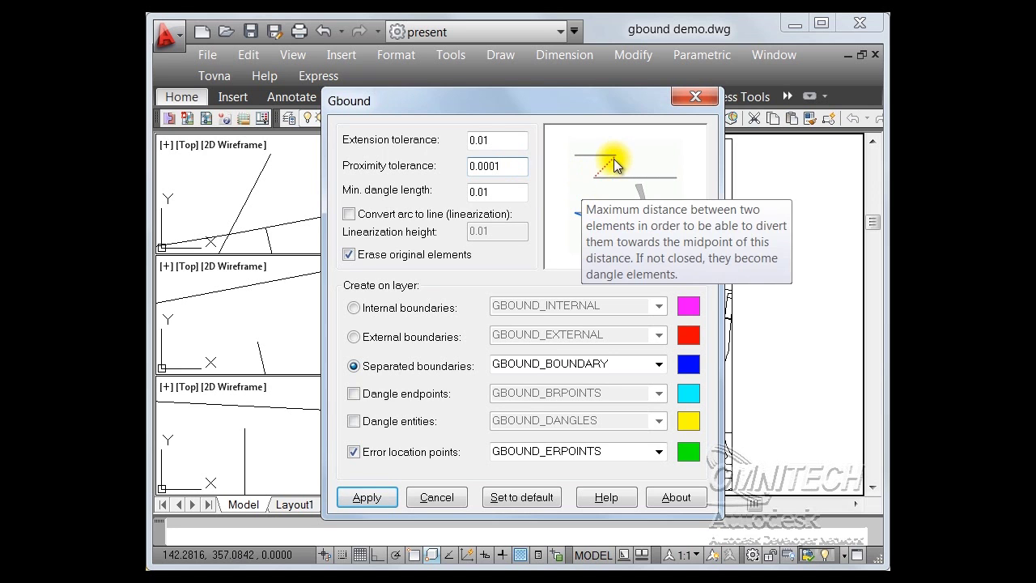
pyautogui.click(502, 142)
pyautogui.moveTo(654, 180)
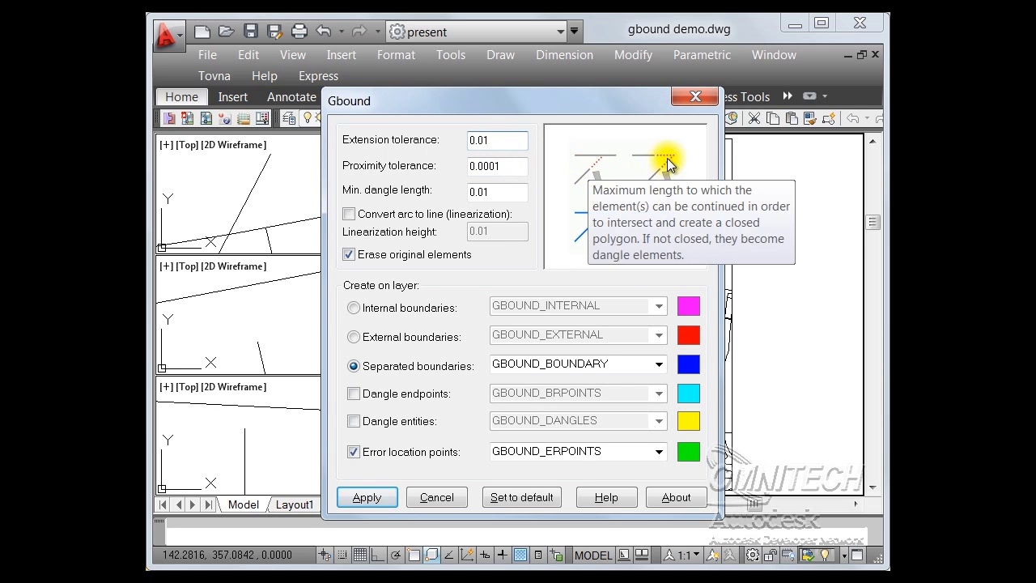
pyautogui.click(505, 166)
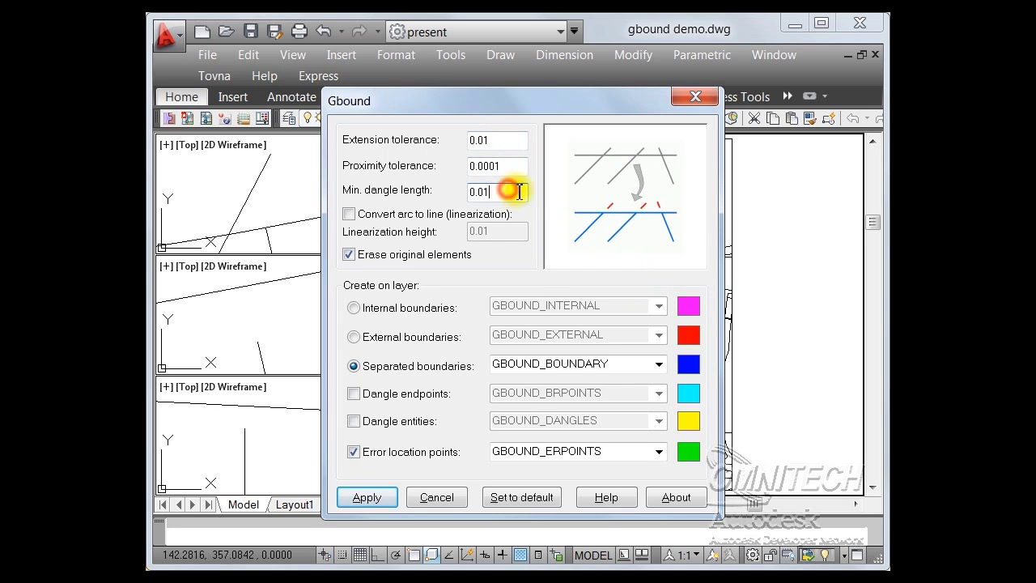
pyautogui.moveTo(542, 197)
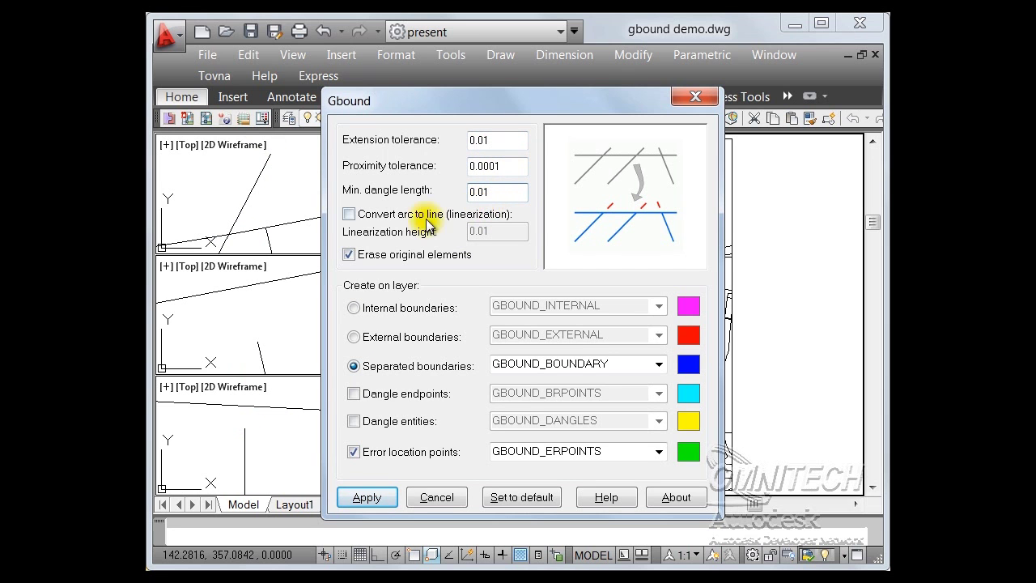
# - Preview the arc-to-line linearization and original-element erasing options, leaving linearization off and erasing on
pyautogui.click(362, 221)
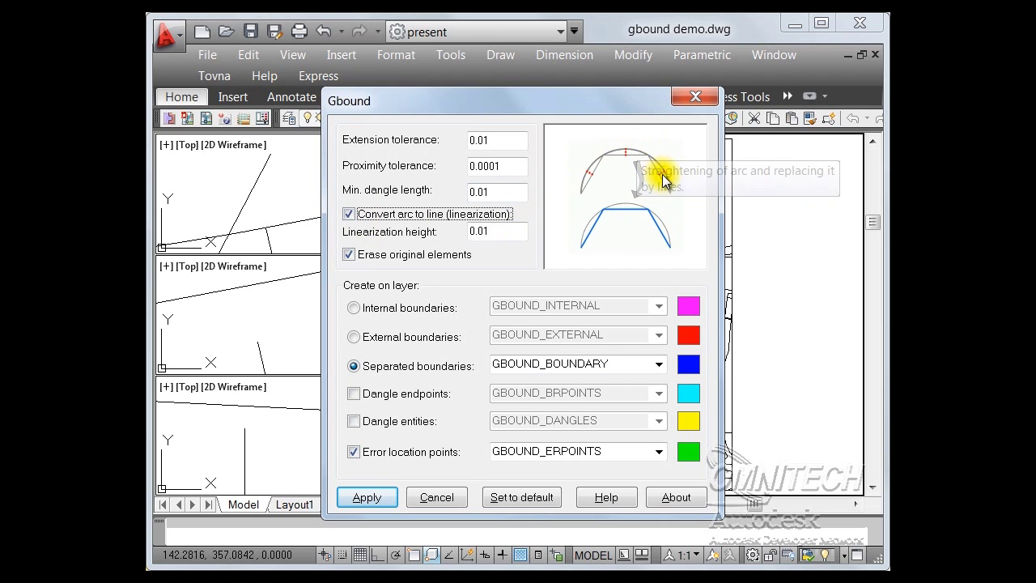
pyautogui.moveTo(607, 191)
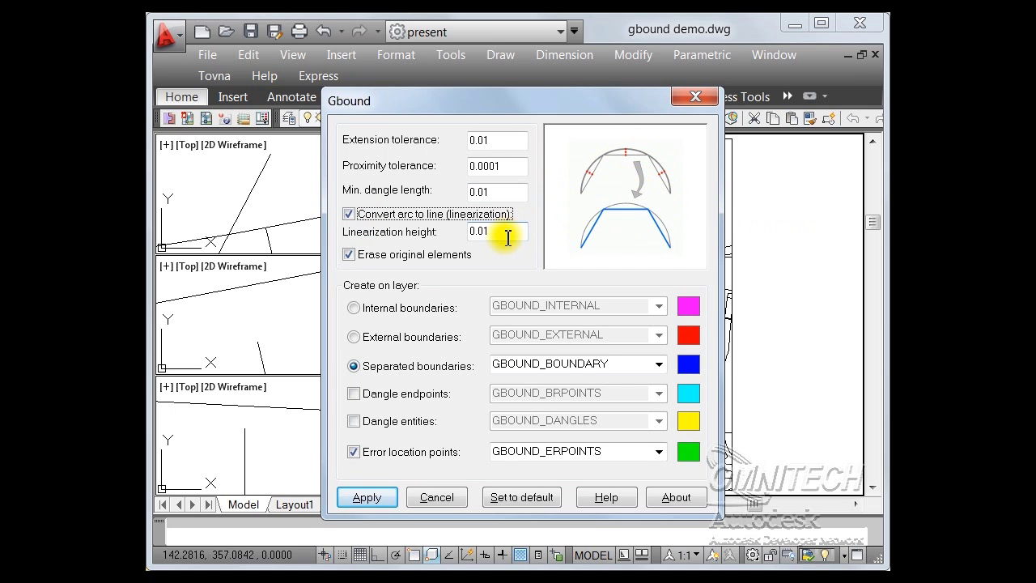
pyautogui.moveTo(588, 175)
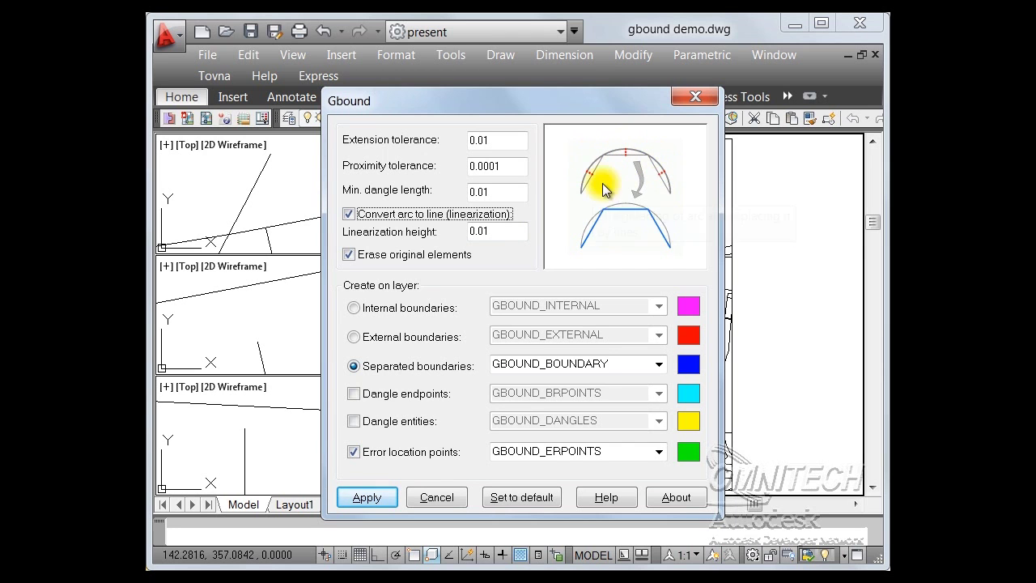
pyautogui.click(350, 214)
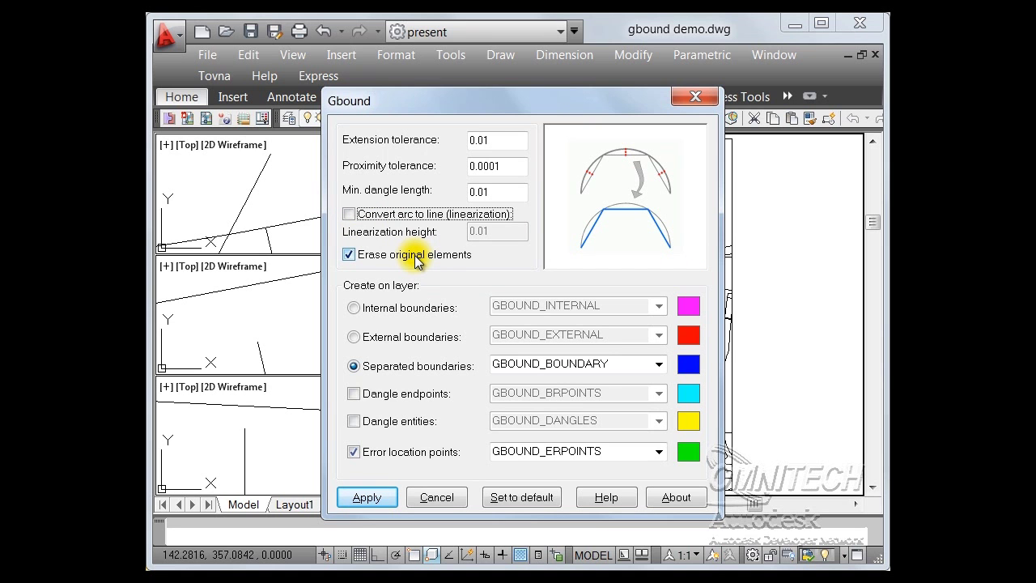
pyautogui.click(349, 255)
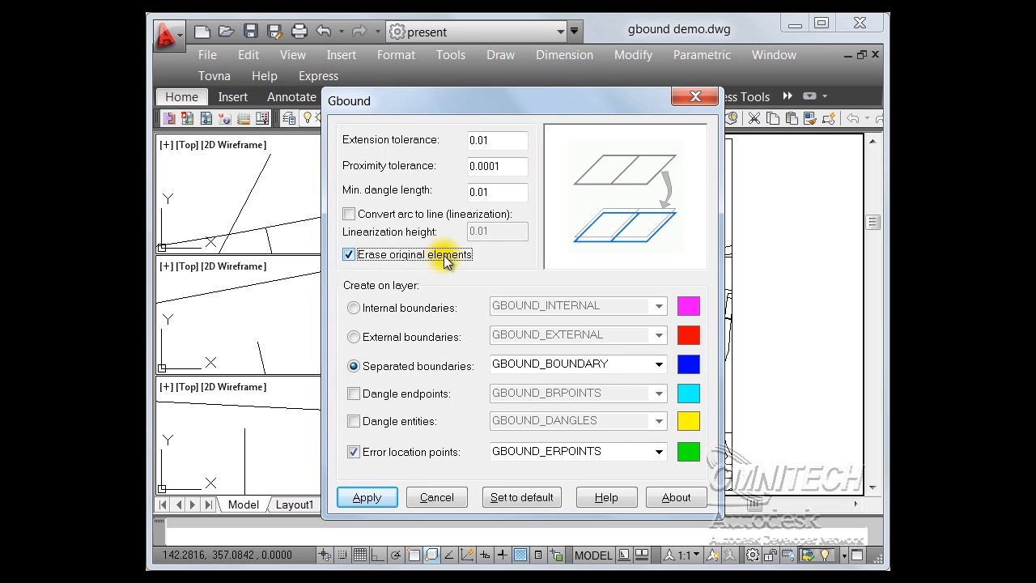
# - Compare the internal, external and separated boundary types, and choose internal boundaries on layer GBOUND_INTERNAL
pyautogui.click(355, 309)
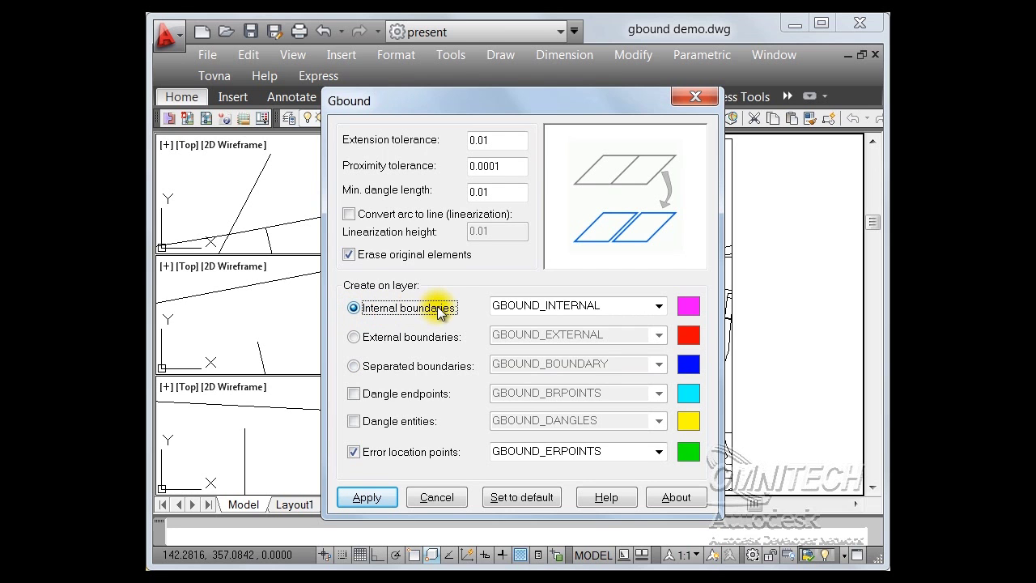
pyautogui.click(597, 306)
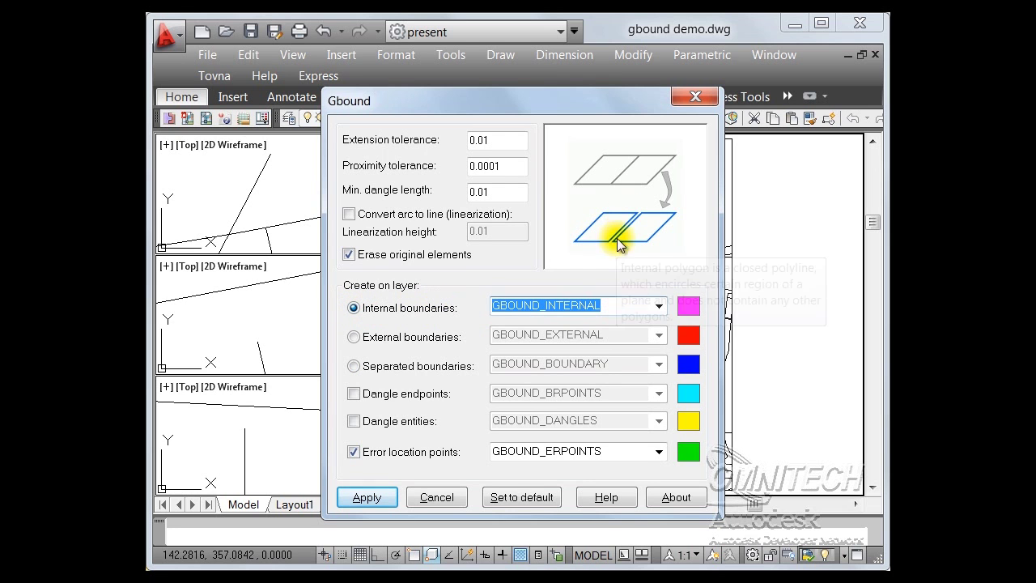
pyautogui.moveTo(634, 225)
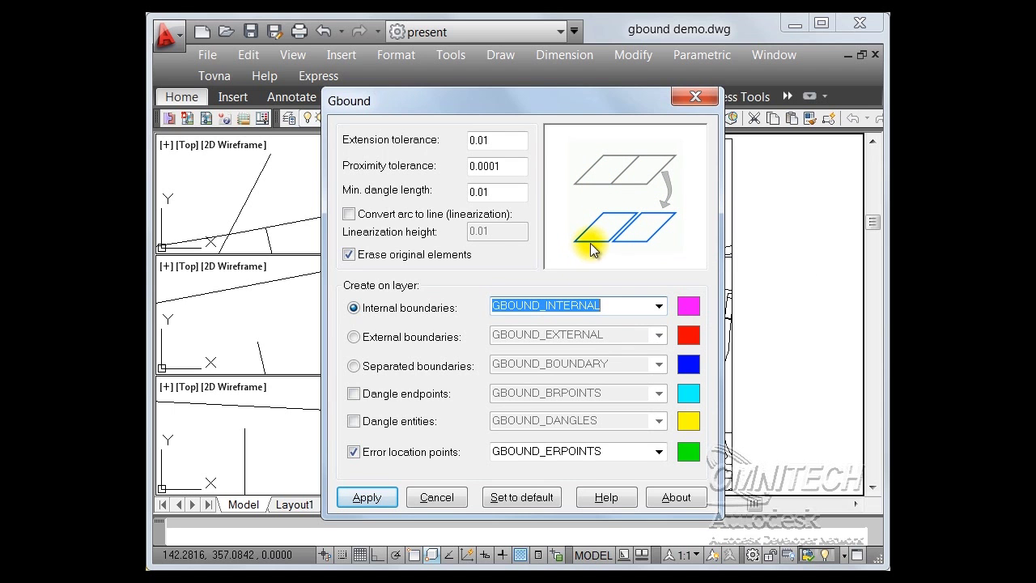
pyautogui.click(455, 339)
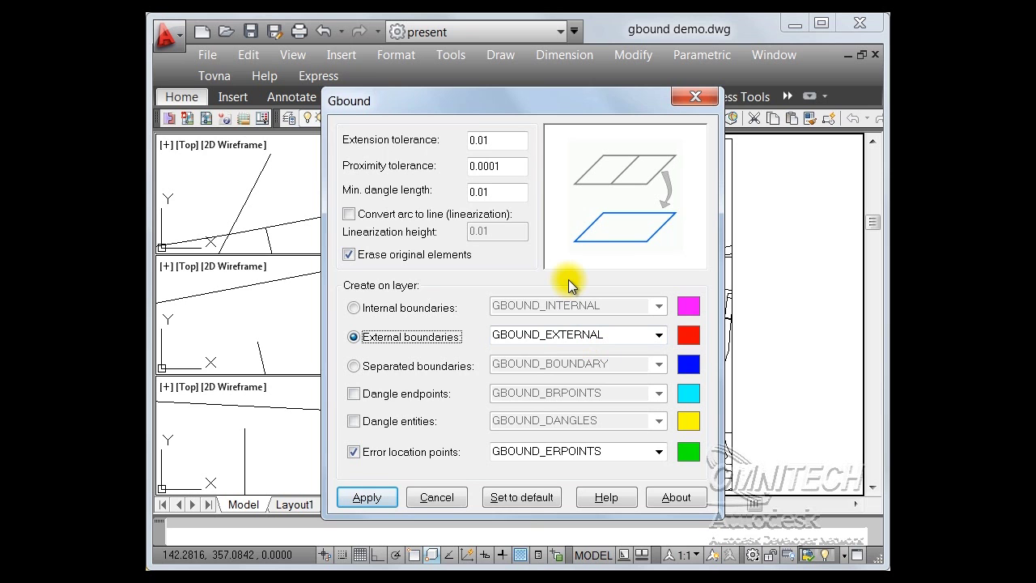
pyautogui.moveTo(593, 188)
pyautogui.moveTo(625, 165)
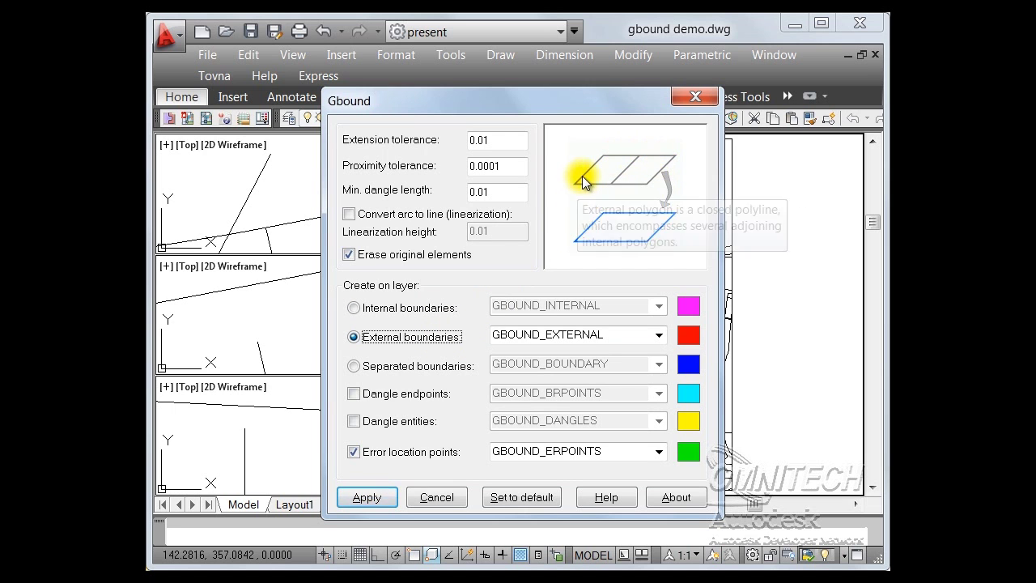
pyautogui.click(396, 367)
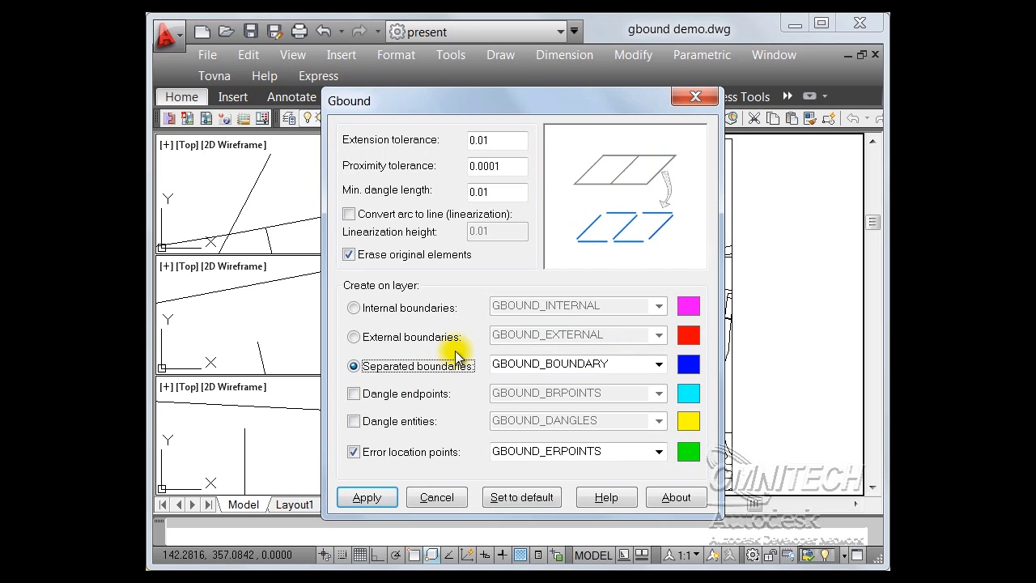
pyautogui.moveTo(620, 228)
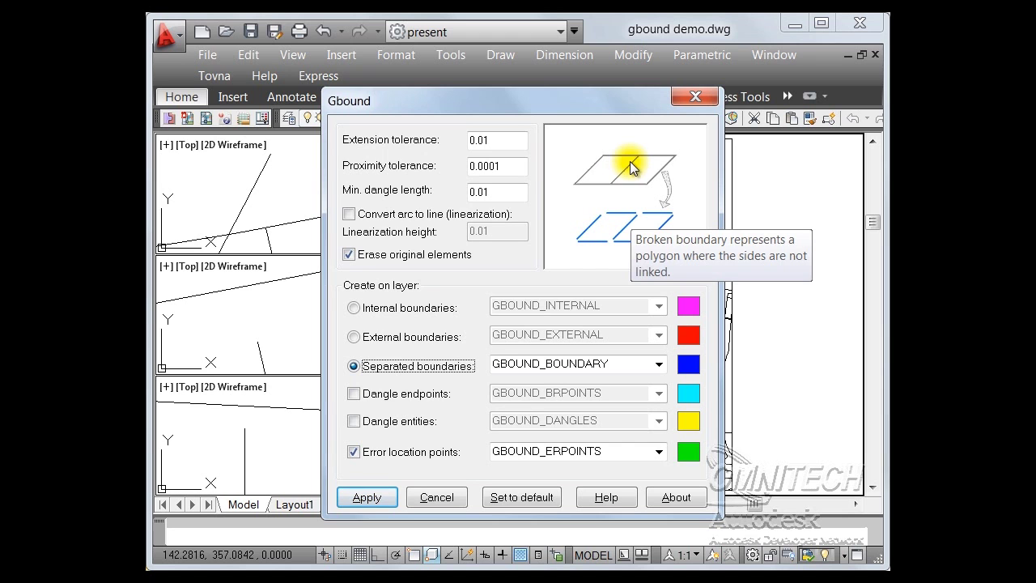
pyautogui.click(355, 309)
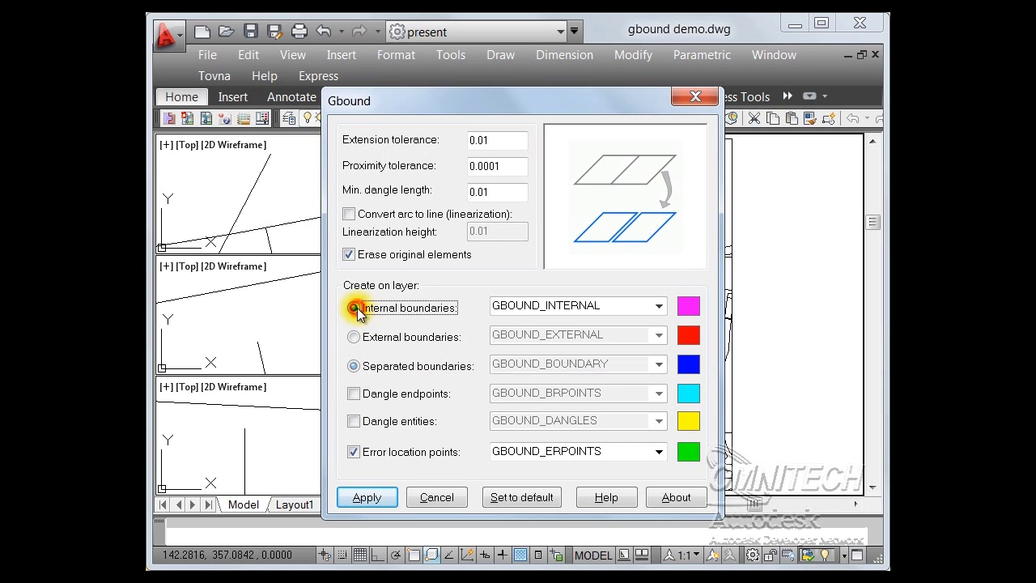
# - Enable dangle endpoints on layer GBOUND_BRPOINTS and set their colour to white
pyautogui.click(353, 394)
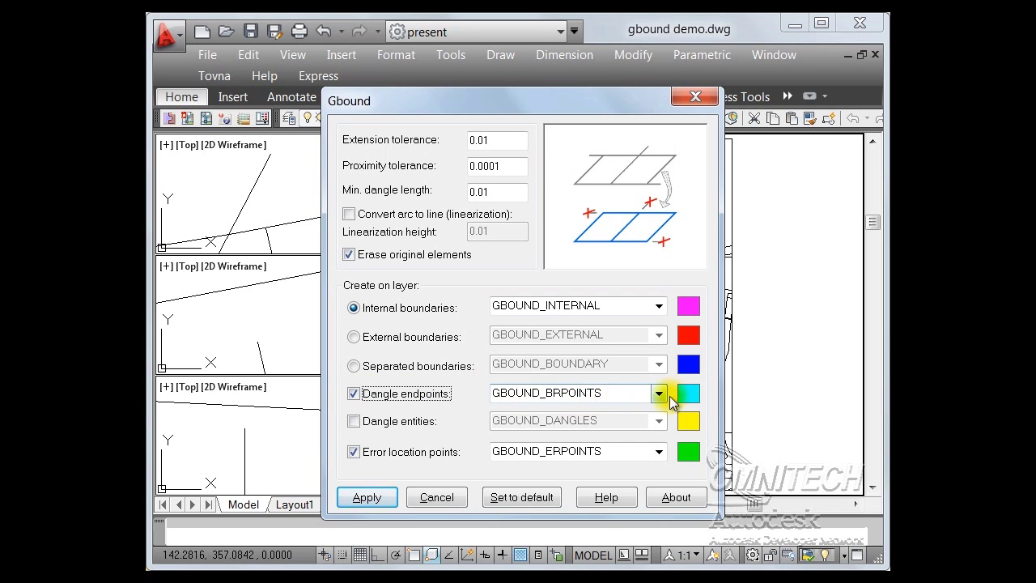
pyautogui.doubleClick(615, 394)
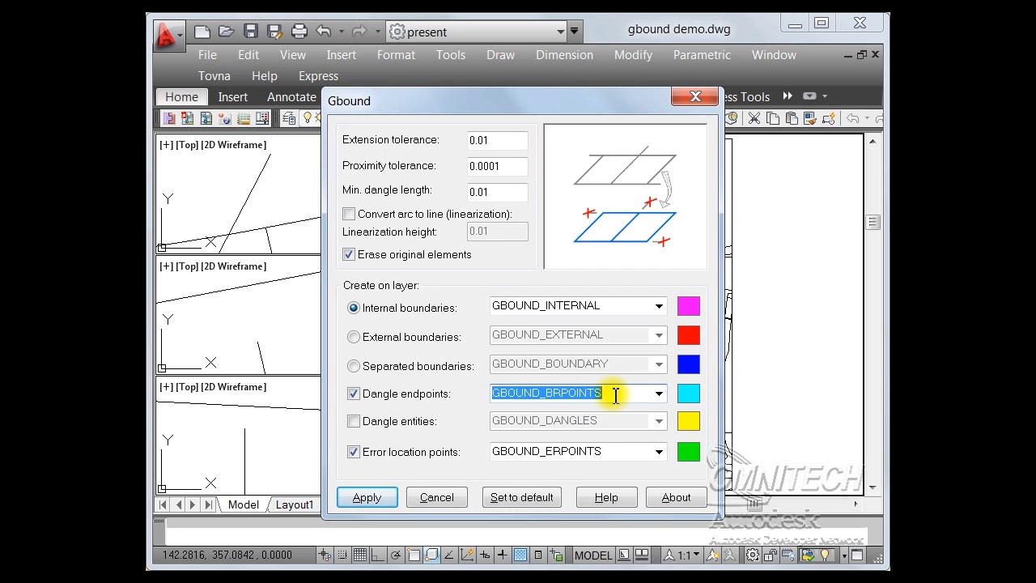
pyautogui.click(688, 394)
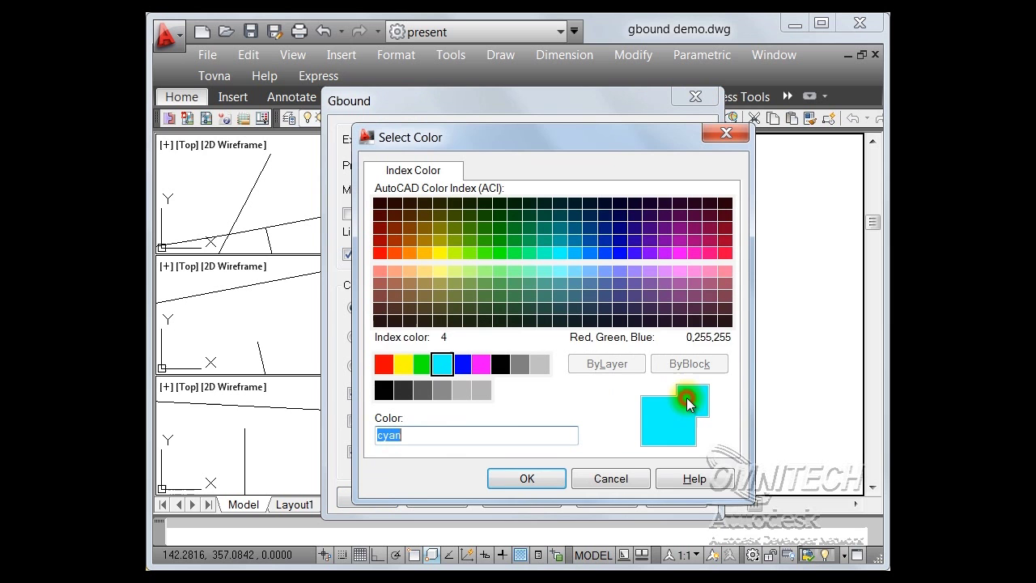
pyautogui.click(501, 366)
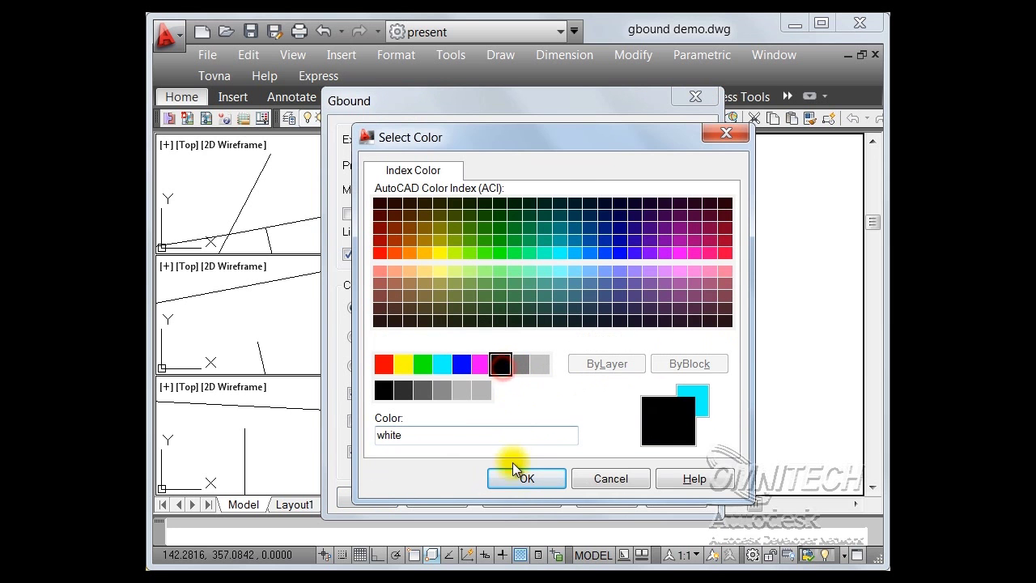
pyautogui.click(523, 480)
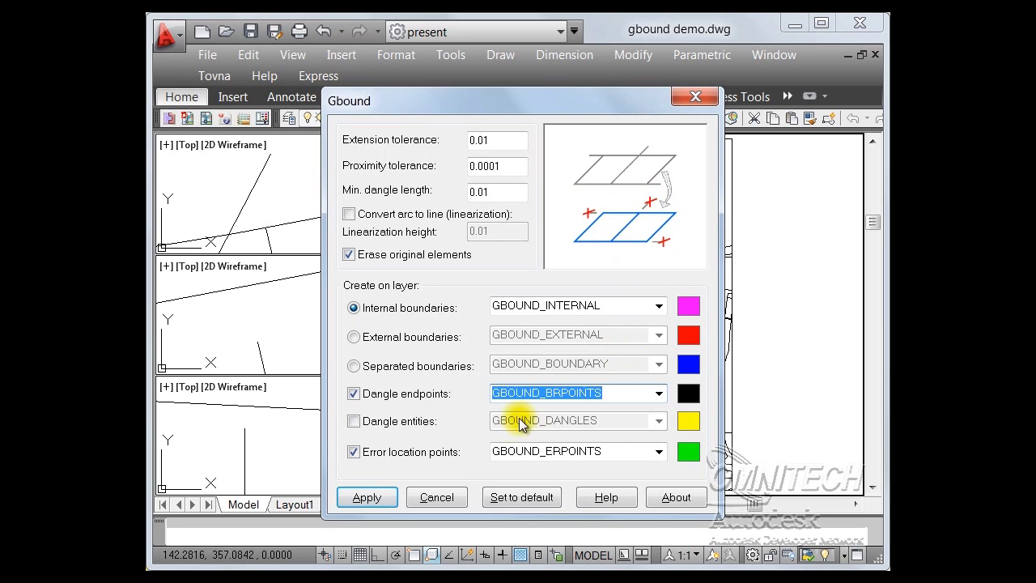
# - Enable dangle entities on layer GBOUND_DANGLES and set their colour to index 151
pyautogui.click(354, 422)
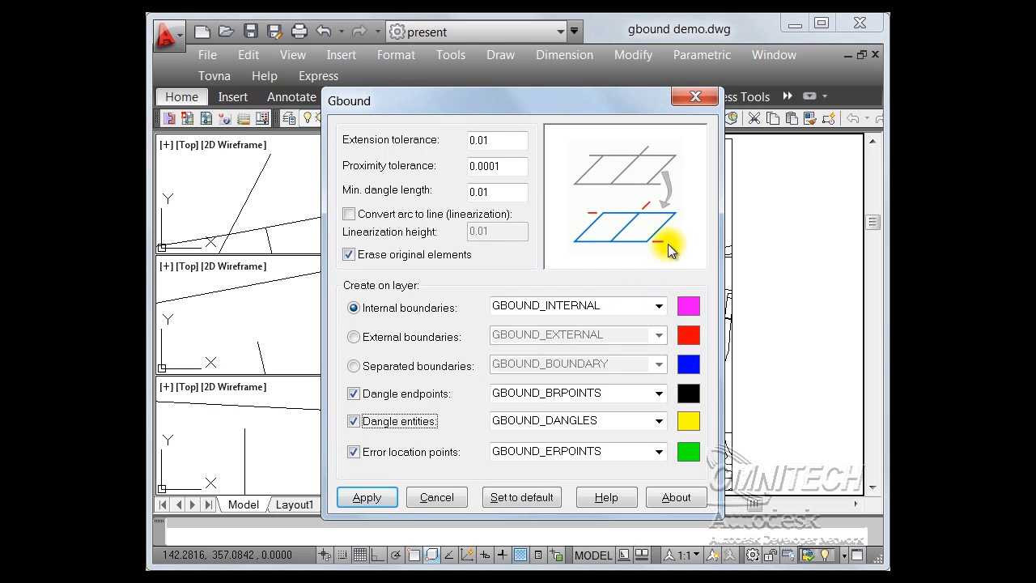
pyautogui.click(658, 421)
pyautogui.click(659, 421)
pyautogui.click(694, 424)
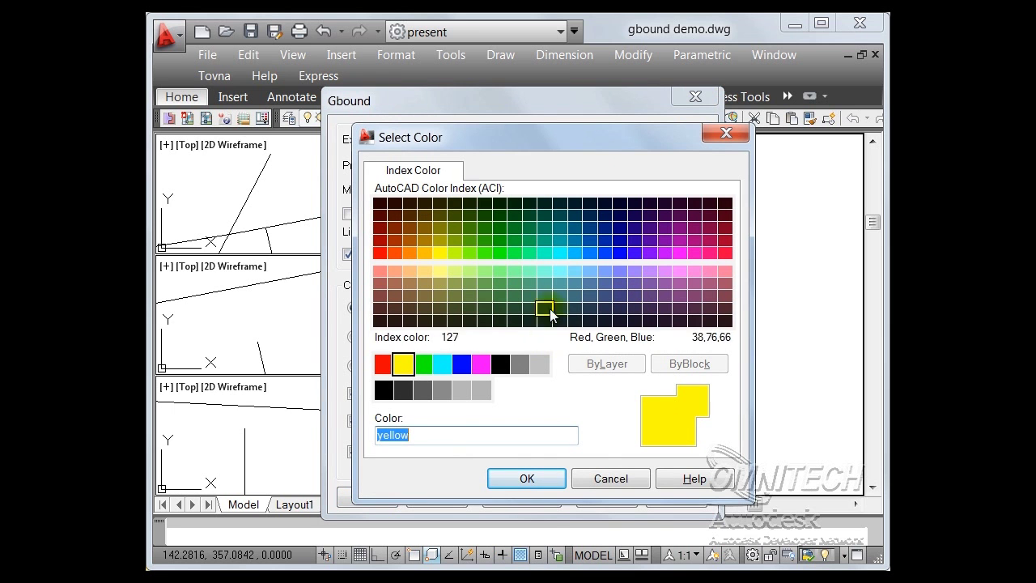
pyautogui.click(593, 273)
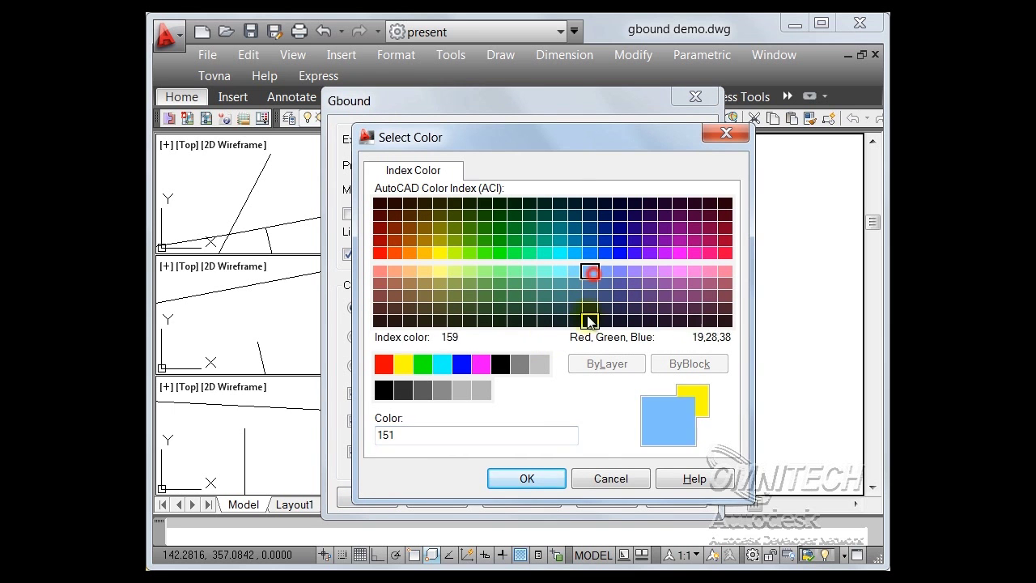
pyautogui.click(541, 476)
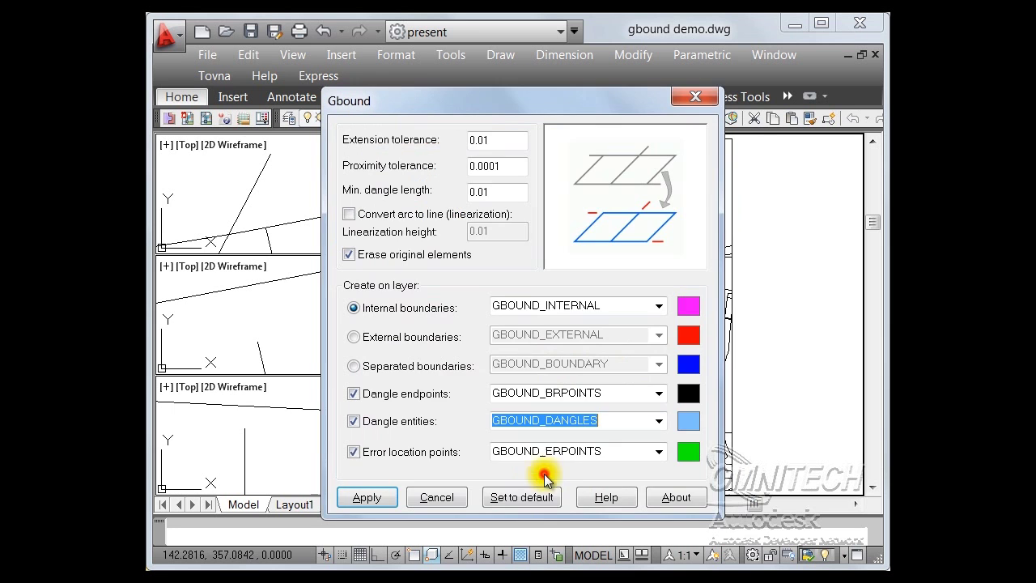
# - Compare the preview images for error location points, dangle entities and dangle endpoints
pyautogui.click(628, 451)
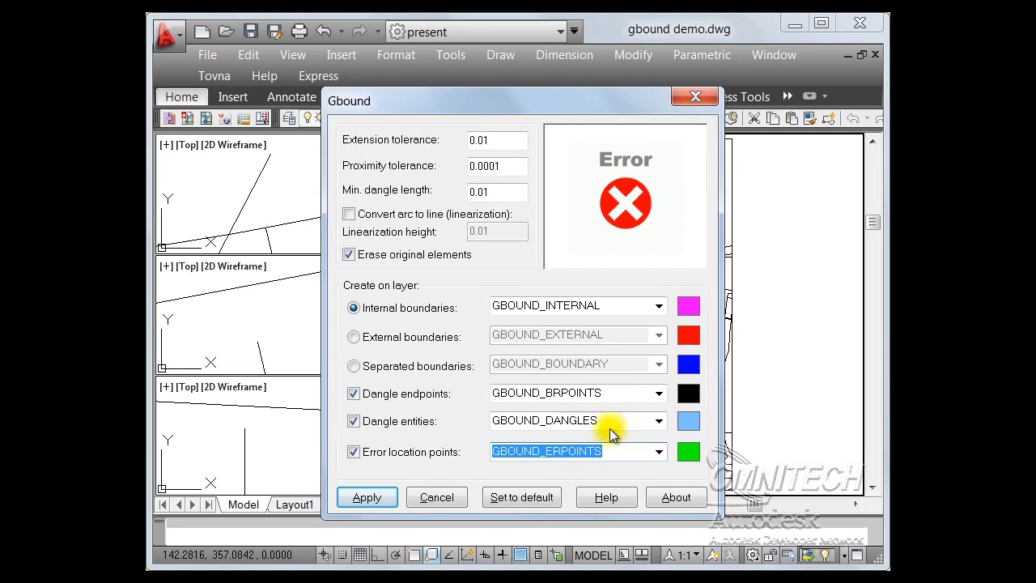
pyautogui.click(610, 421)
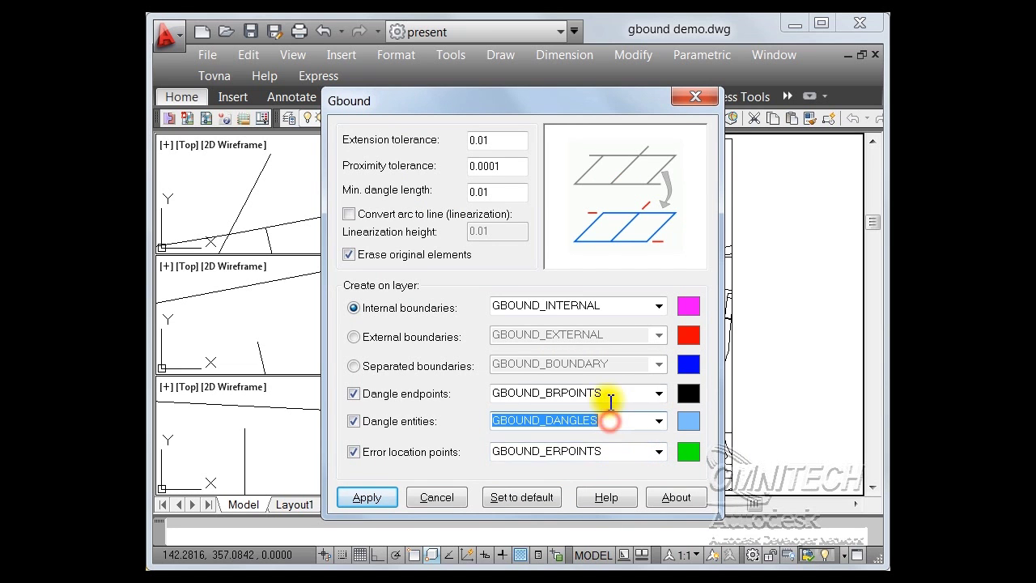
pyautogui.click(618, 451)
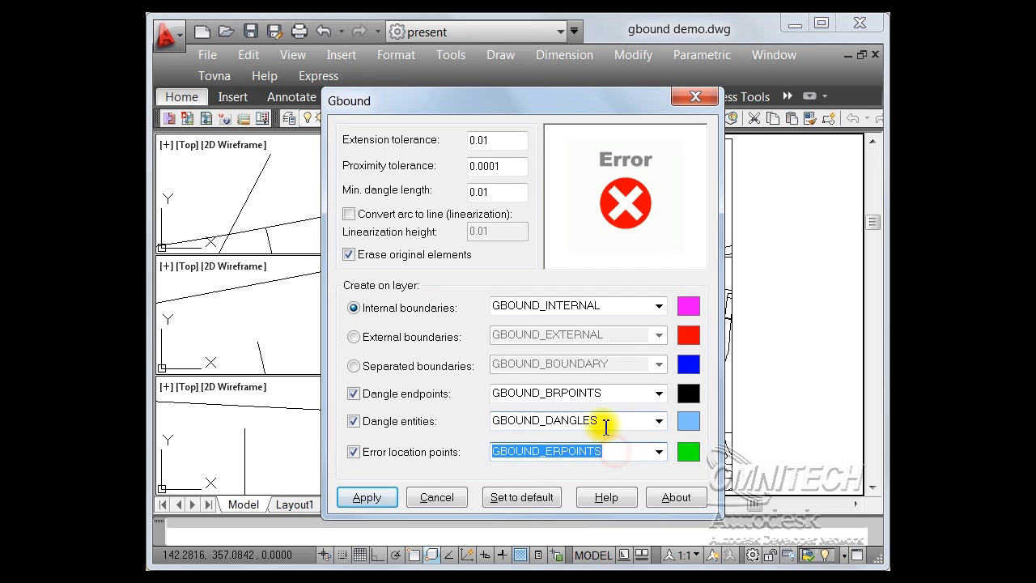
pyautogui.click(602, 420)
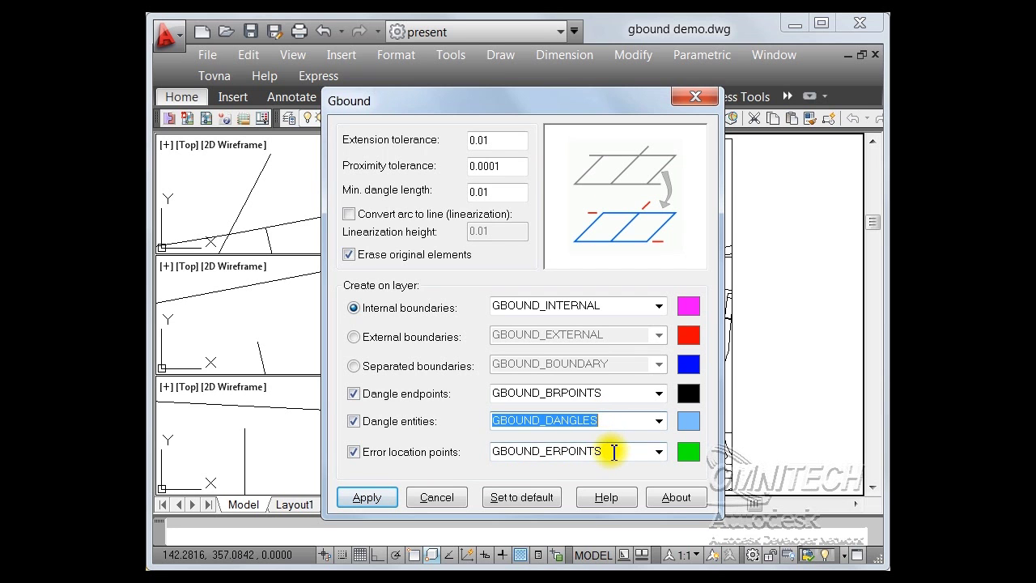
pyautogui.click(600, 394)
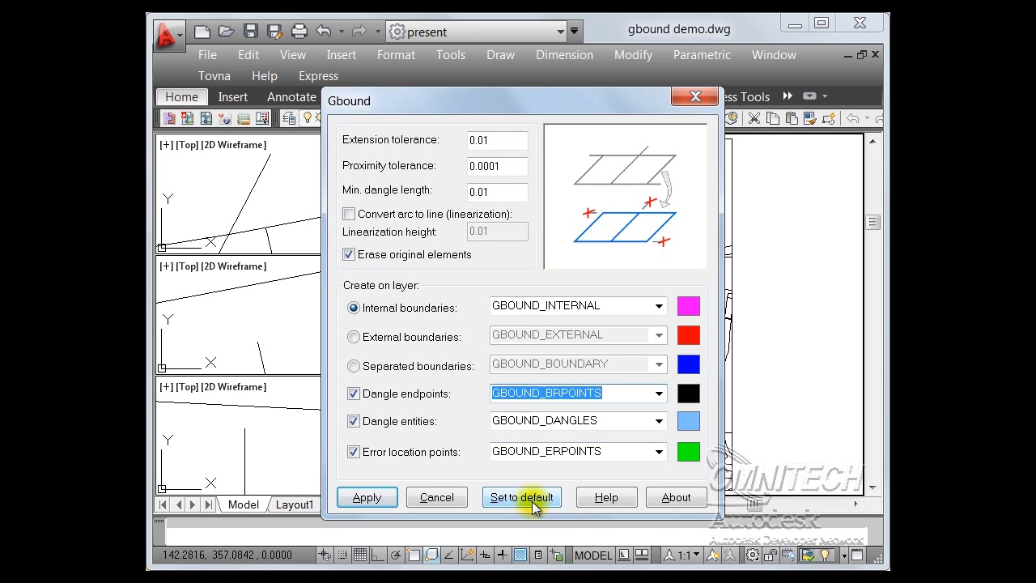
# - Apply the Gbound settings and run the tool on the entire map drawing
pyautogui.click(367, 499)
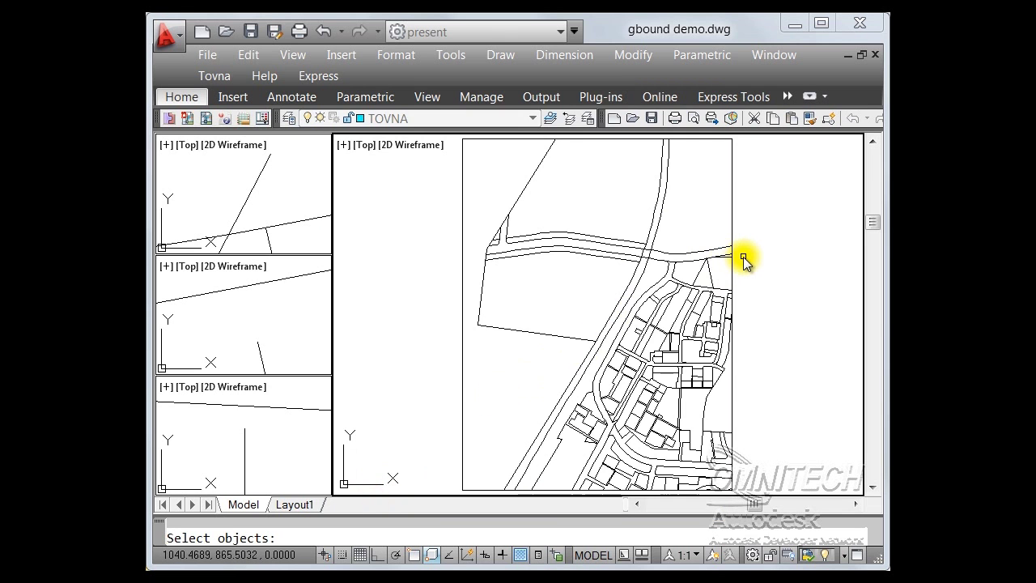
pyautogui.click(744, 259)
pyautogui.scroll(-2, 752, 243)
pyautogui.click(758, 249)
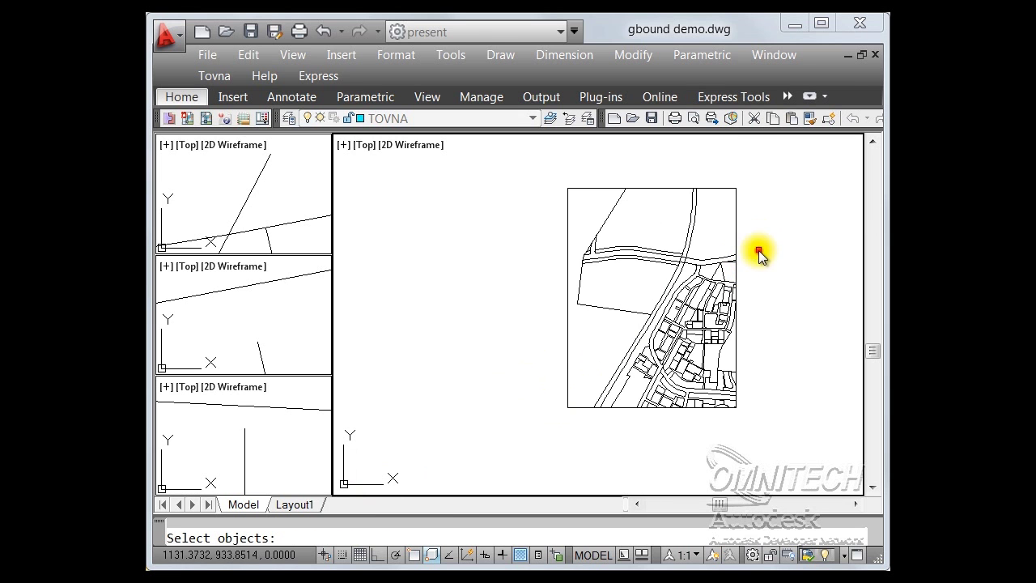
pyautogui.click(753, 169)
pyautogui.click(527, 446)
pyautogui.press('Return')
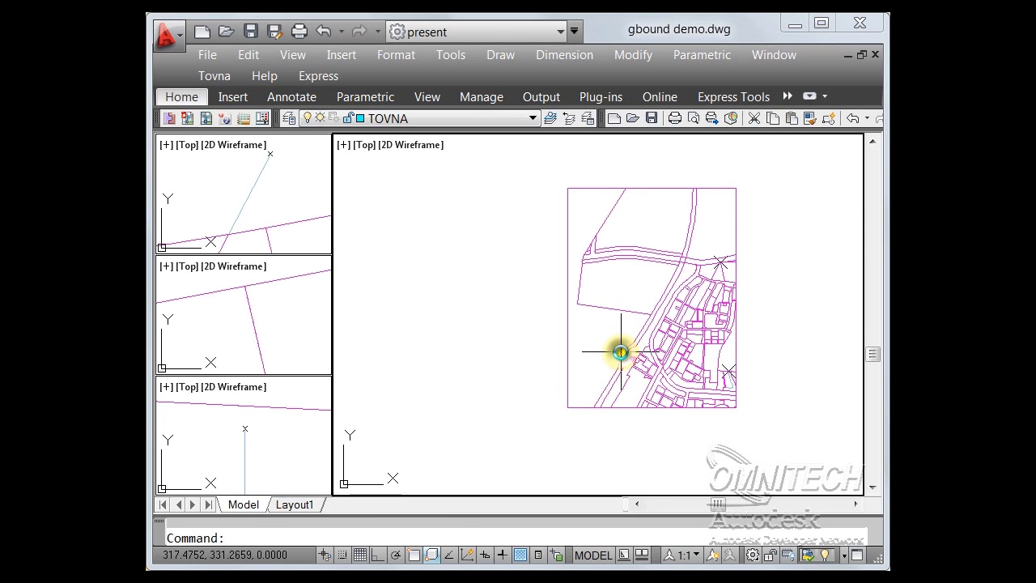
# - Move the large boundary polygon along the map's western edge southwest, away from the neighbouring polygons
pyautogui.click(568, 337)
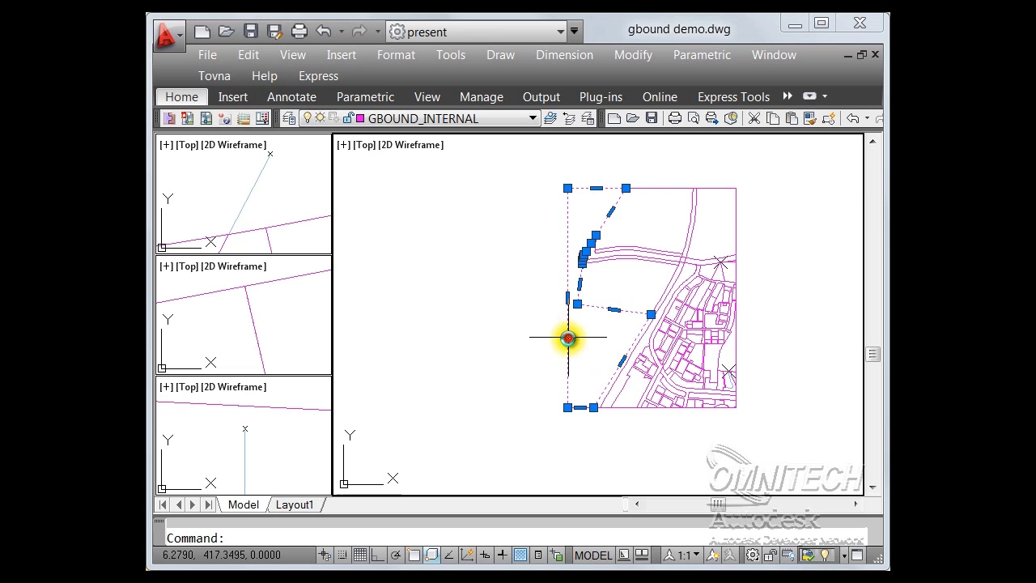
pyautogui.click(597, 343)
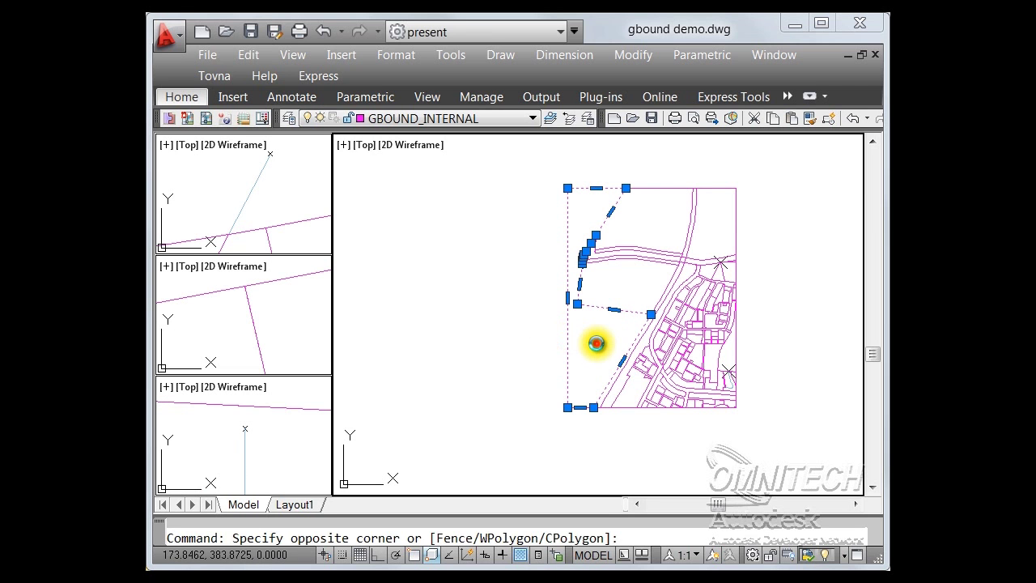
pyautogui.click(563, 356)
pyautogui.write('m')
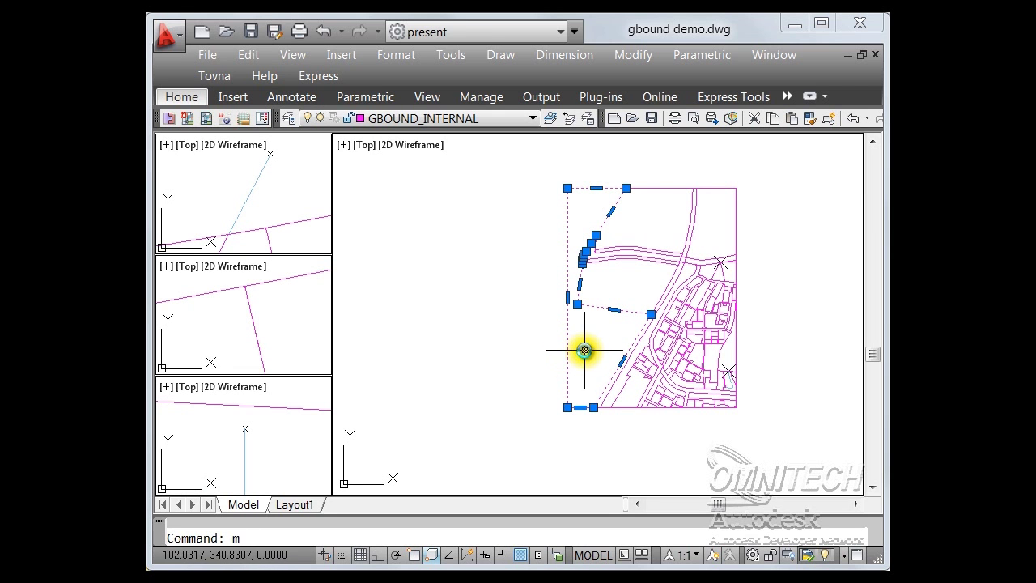
pyautogui.press('Return')
pyautogui.click(596, 336)
pyautogui.click(540, 364)
# - Move the field polygon south of the main road southwest, clear of its neighbours
pyautogui.scroll(4, 617, 304)
pyautogui.click(612, 301)
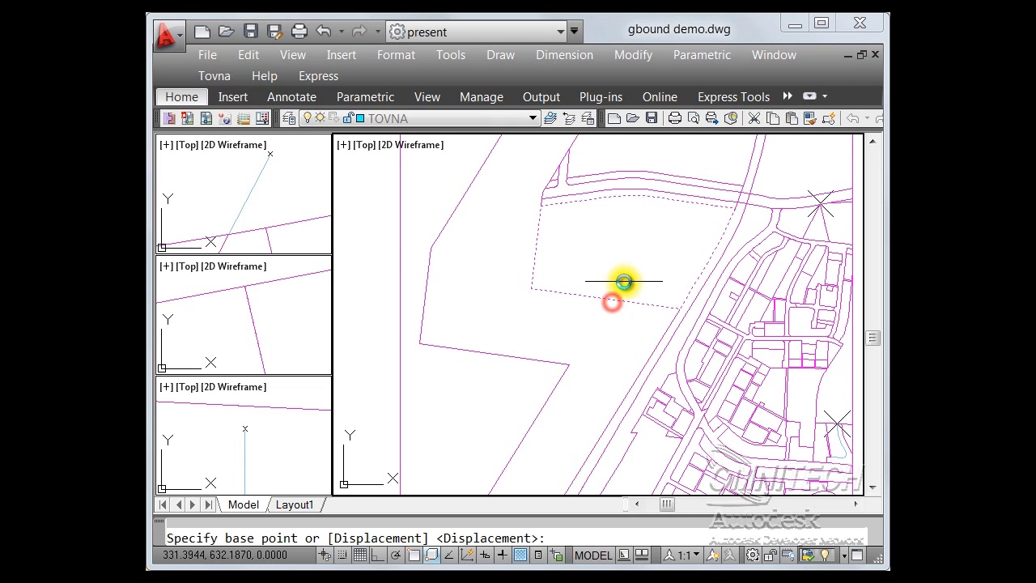
pyautogui.write('m')
pyautogui.press('Return')
pyautogui.click(632, 268)
pyautogui.click(598, 309)
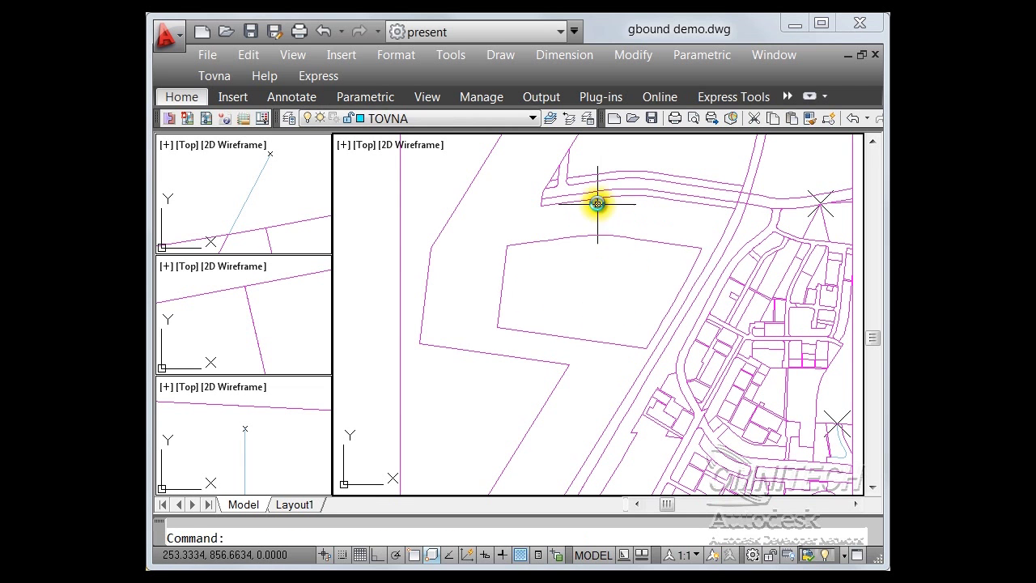
# - Move the narrow road-strip polygon above the field slightly southwest, off the adjacent road
pyautogui.click(599, 199)
pyautogui.write('m')
pyautogui.press('Return')
pyautogui.click(607, 211)
pyautogui.click(602, 221)
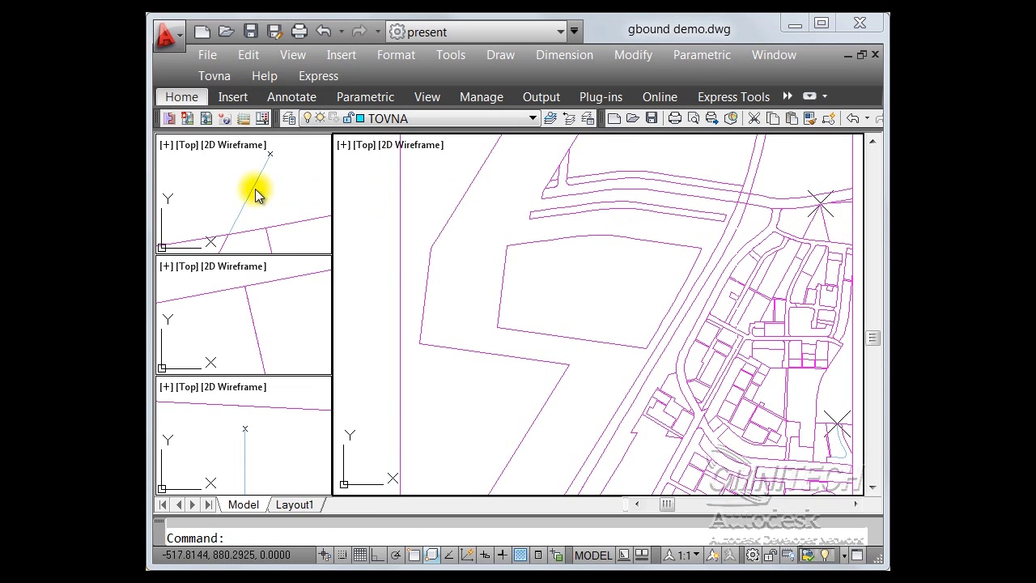
# - Undo the moves of the narrow road strip and the field polygon in the large map viewport
pyautogui.click(279, 200)
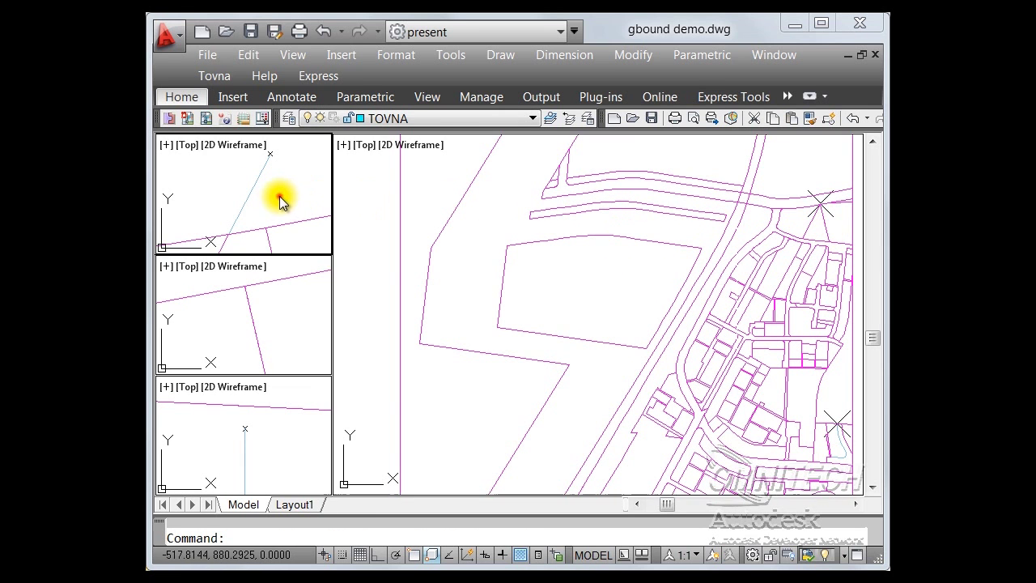
pyautogui.click(822, 208)
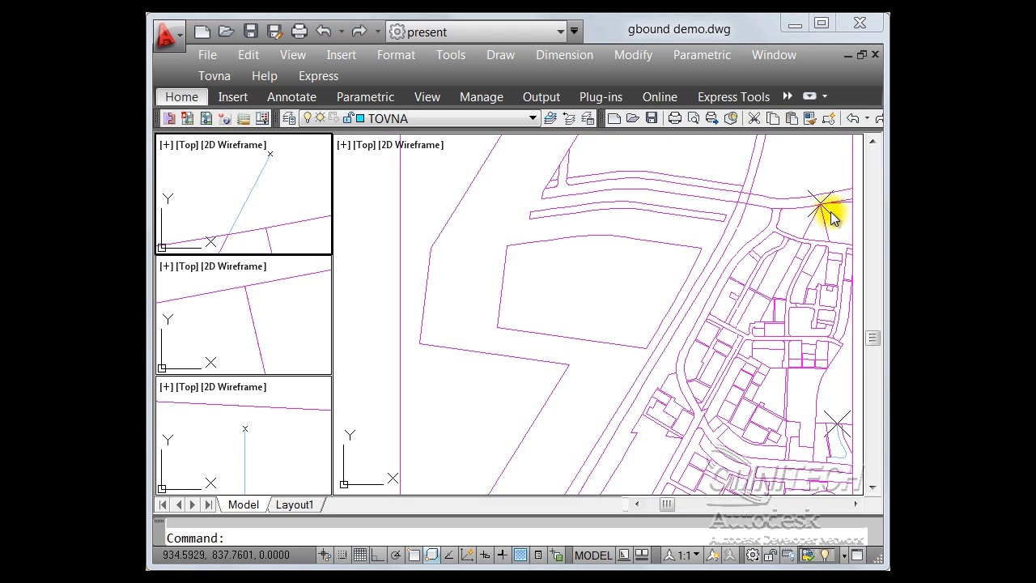
pyautogui.middleClick(831, 212)
pyautogui.middleClick(831, 212)
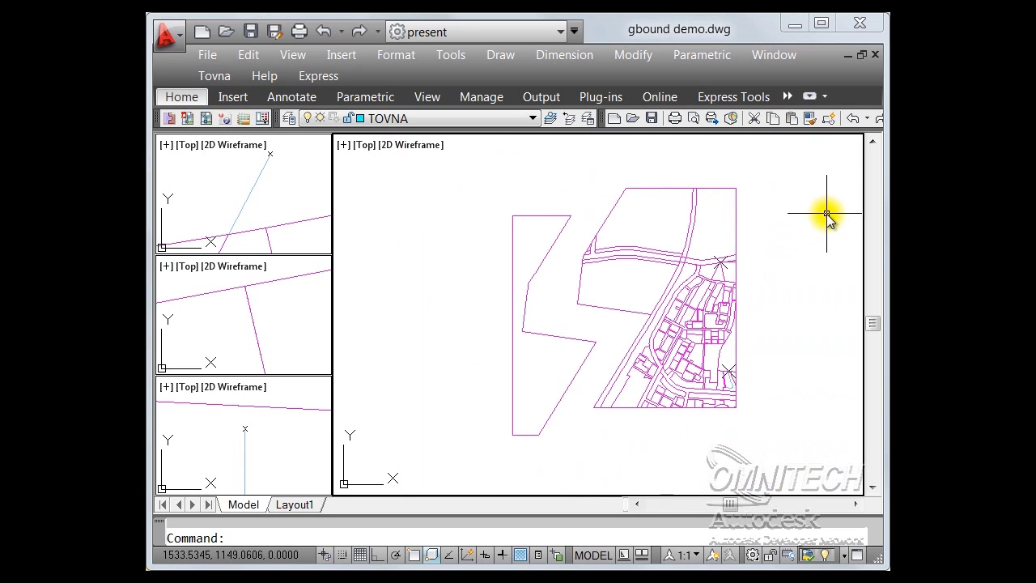
# - Delete the dangling line and its endpoint marker at the road boundary in the map's northeast
pyautogui.scroll(5, 738, 263)
pyautogui.scroll(6, 738, 263)
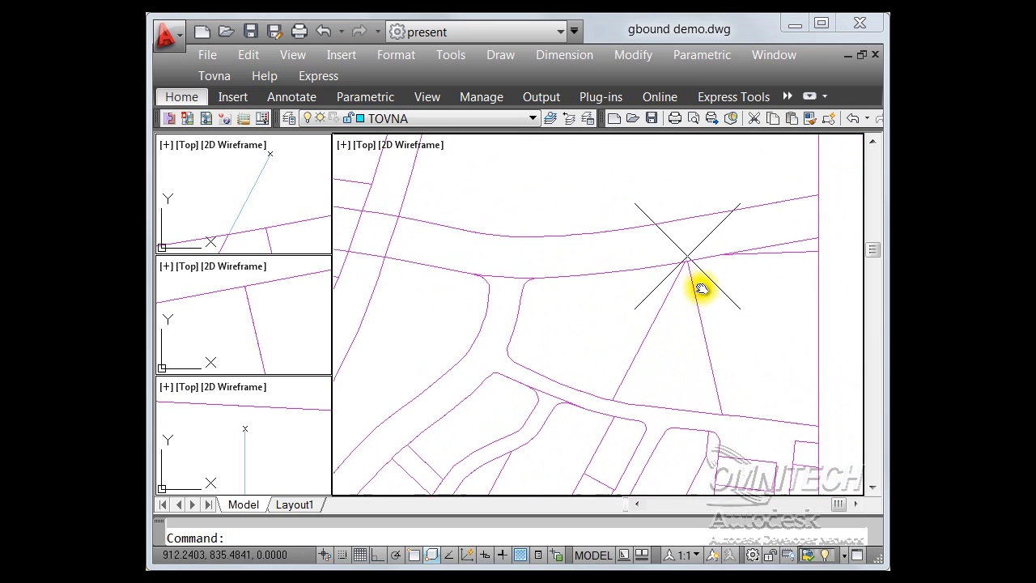
pyautogui.scroll(-2, 658, 242)
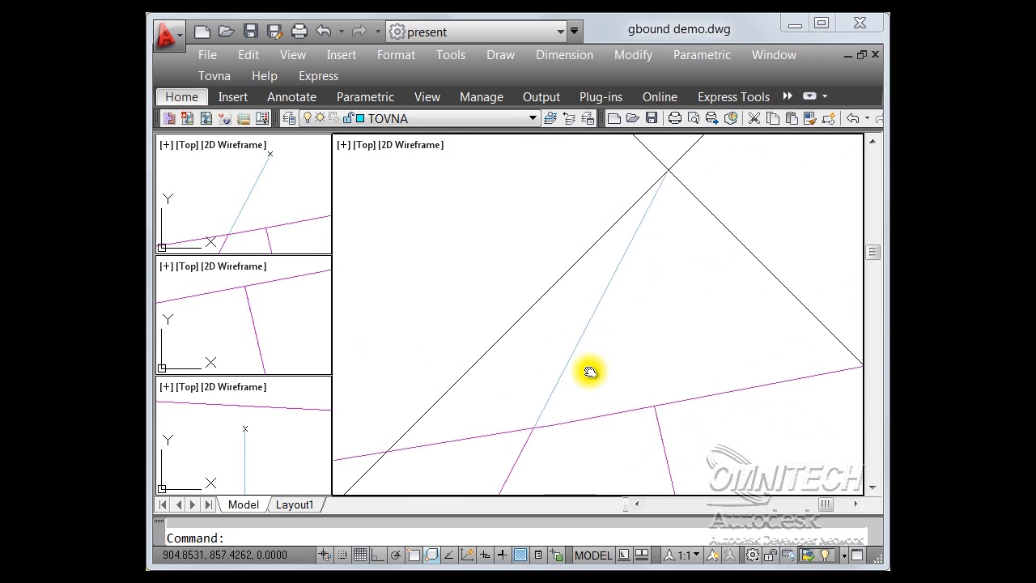
pyautogui.scroll(-1, 655, 268)
pyautogui.click(705, 198)
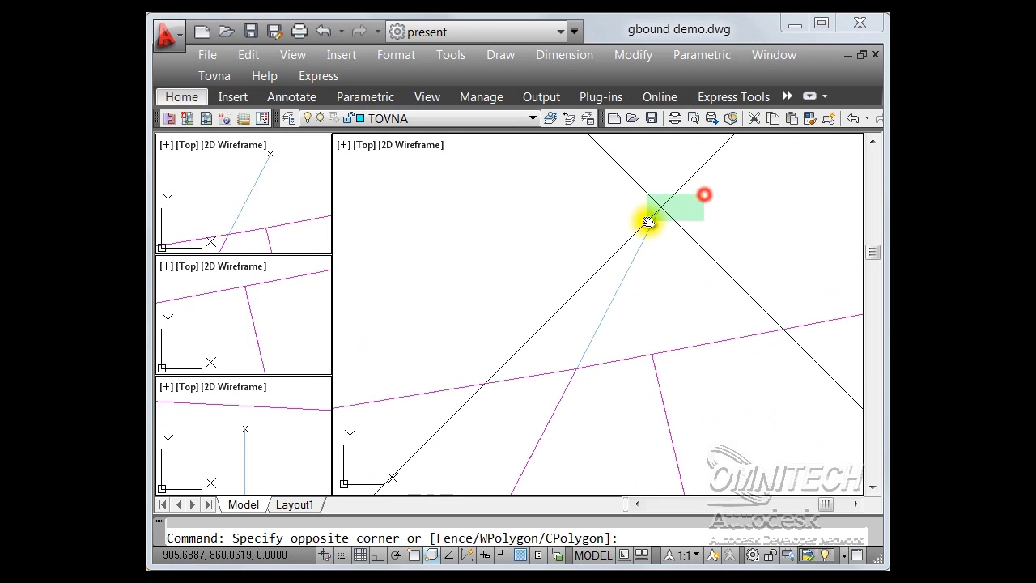
pyautogui.click(618, 248)
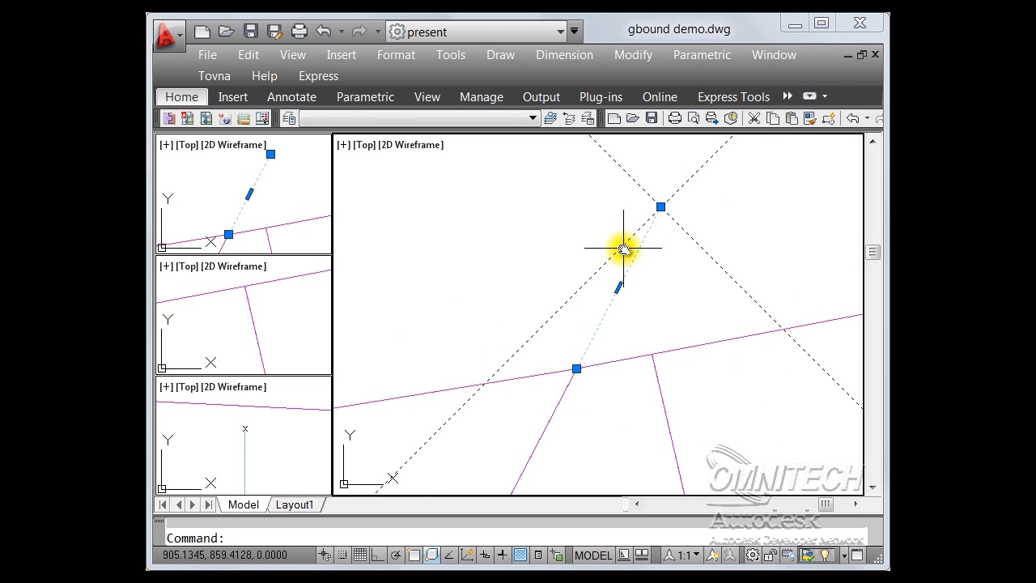
pyautogui.press('Delete')
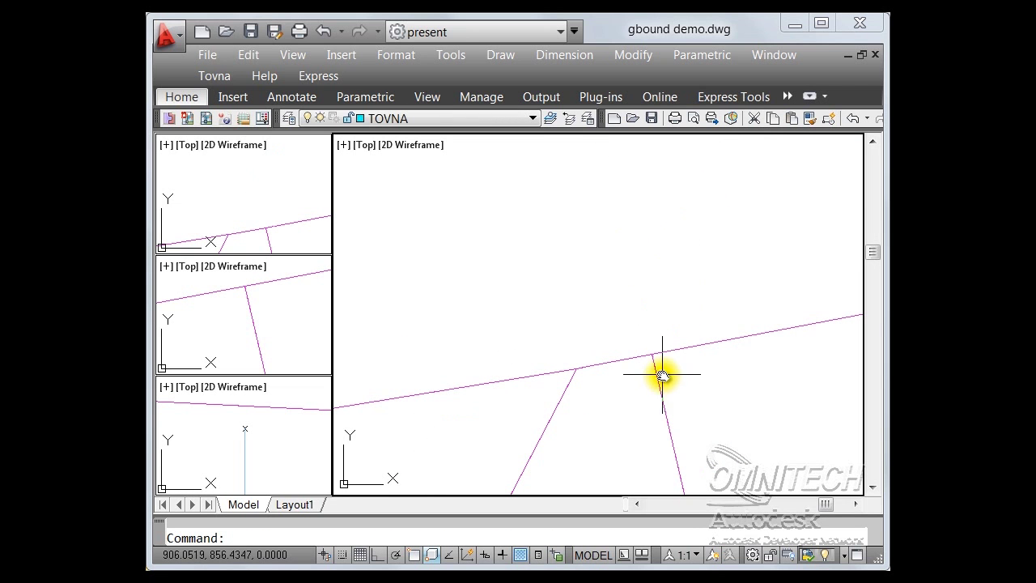
# - Examine the line junction in the middle small viewport and the dangling line in the lower one
pyautogui.click(257, 304)
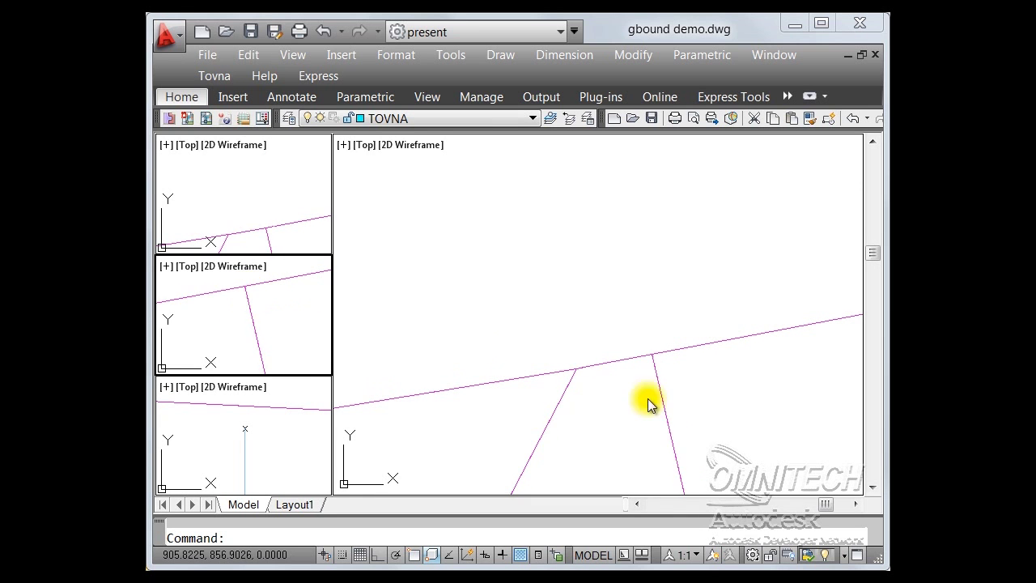
pyautogui.click(281, 429)
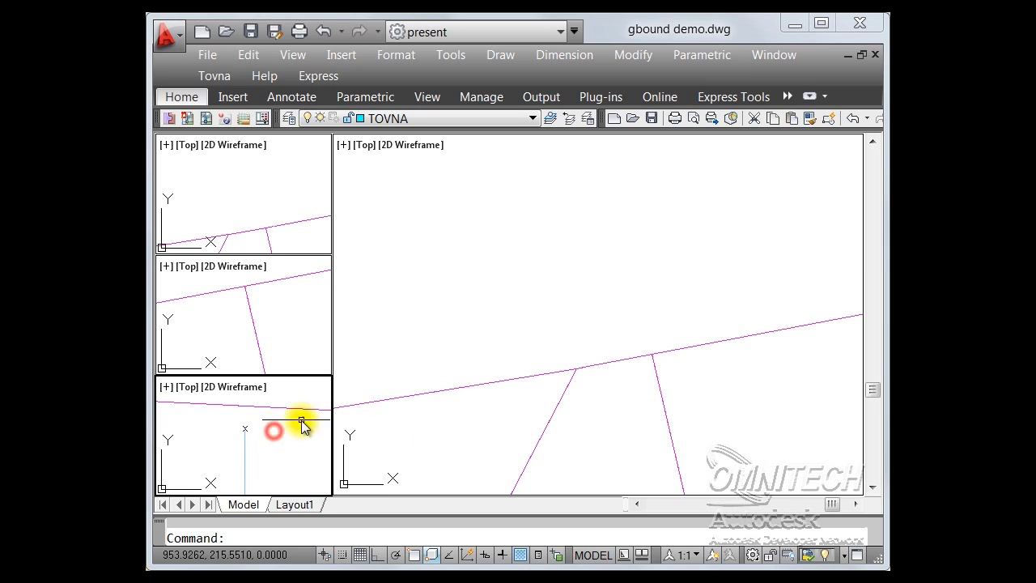
pyautogui.moveTo(281, 451); pyautogui.dragTo(277, 432, button='middle')
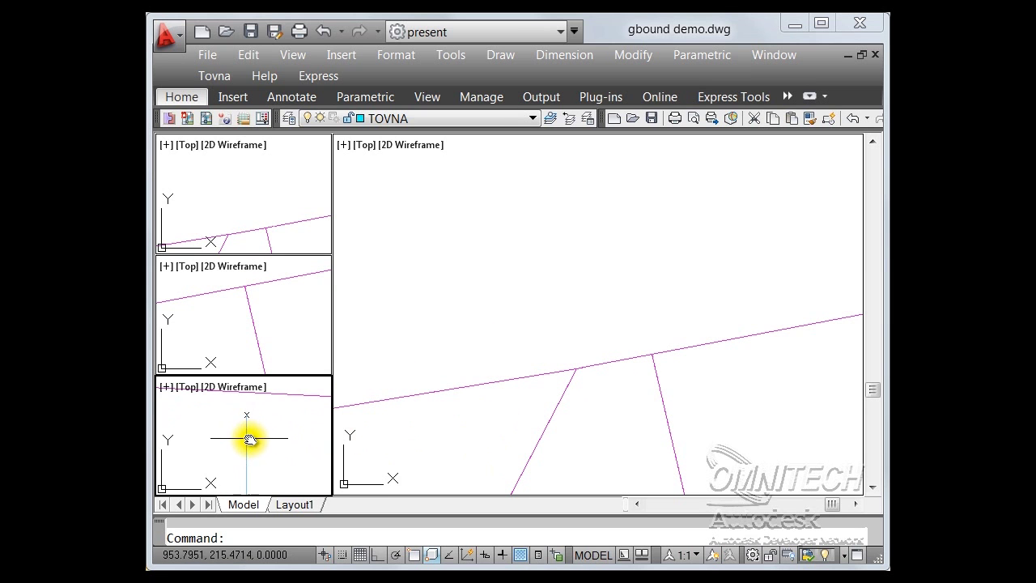
# - Examine the dangling curve and its endpoint marker near the map's southeast edge in the large viewport
pyautogui.click(615, 434)
pyautogui.write('z')
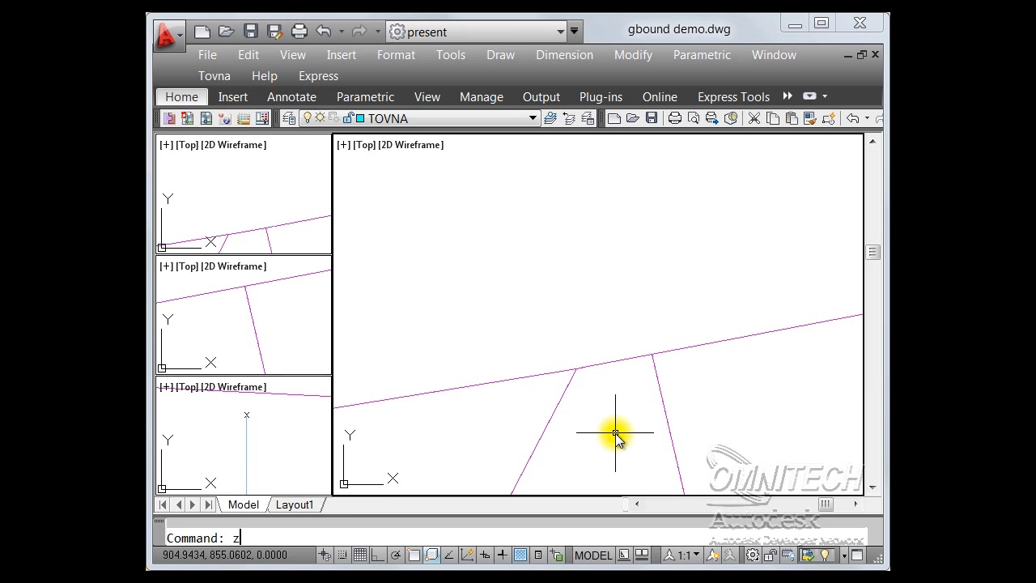
pyautogui.press('Return')
pyautogui.write('e')
pyautogui.press('Return')
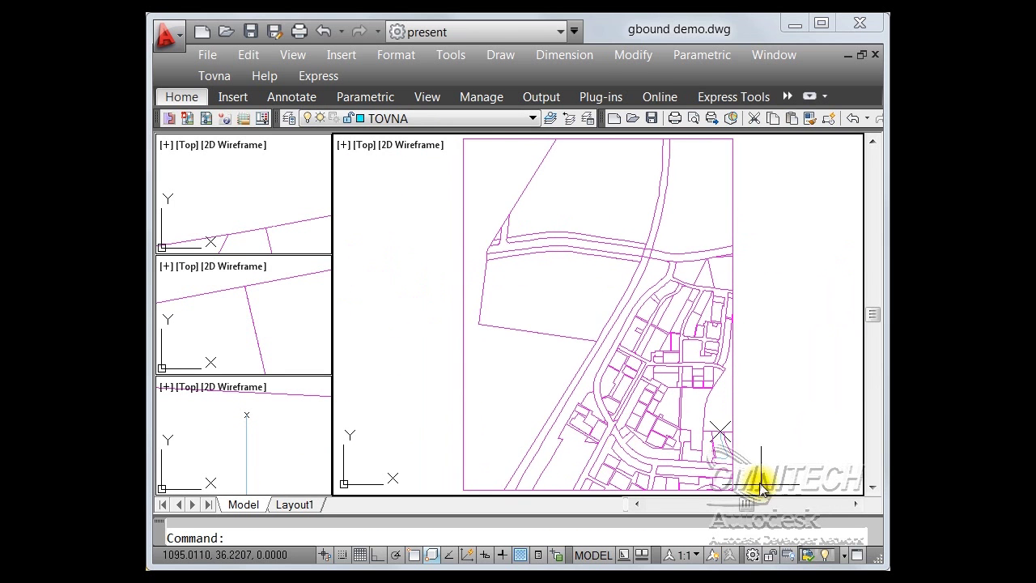
pyautogui.scroll(4, 731, 463)
pyautogui.scroll(2, 643, 376)
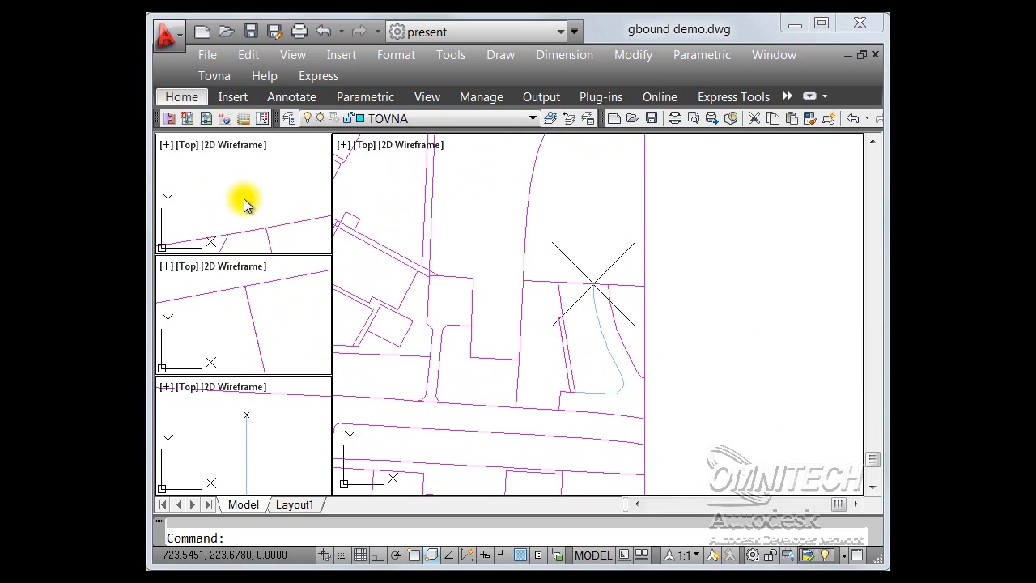
pyautogui.click(595, 289)
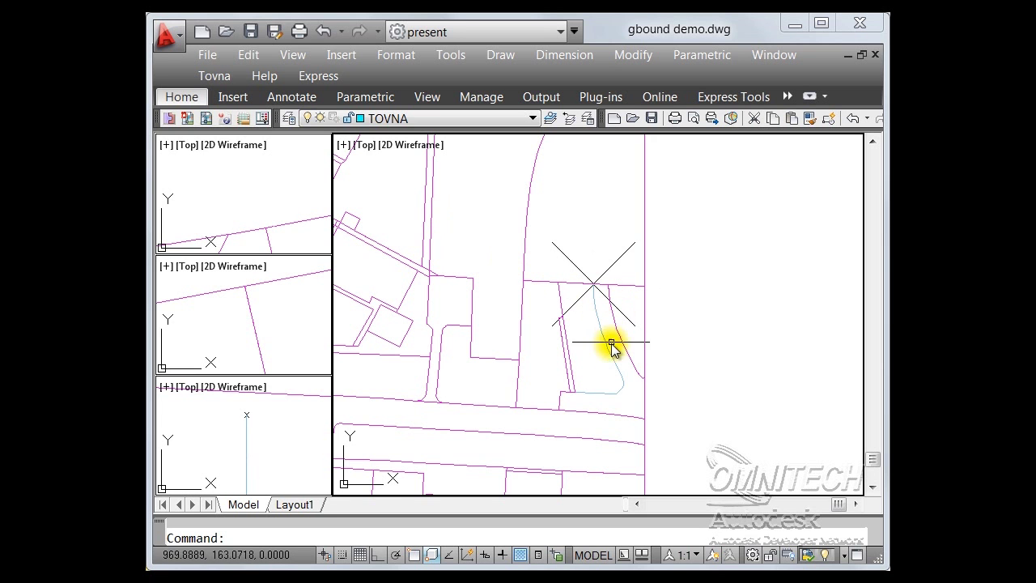
pyautogui.scroll(3, 611, 347)
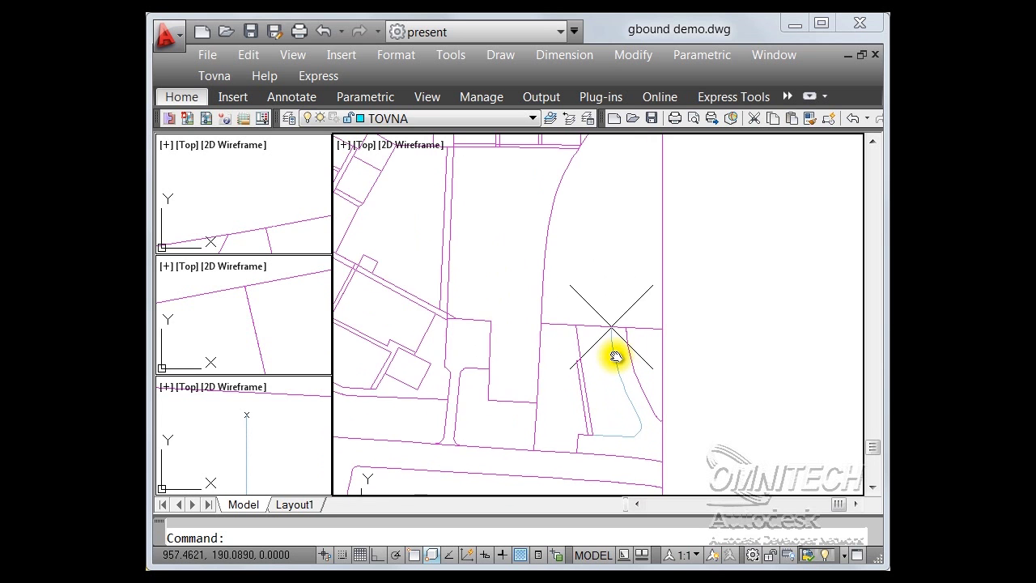
pyautogui.scroll(2, 612, 328)
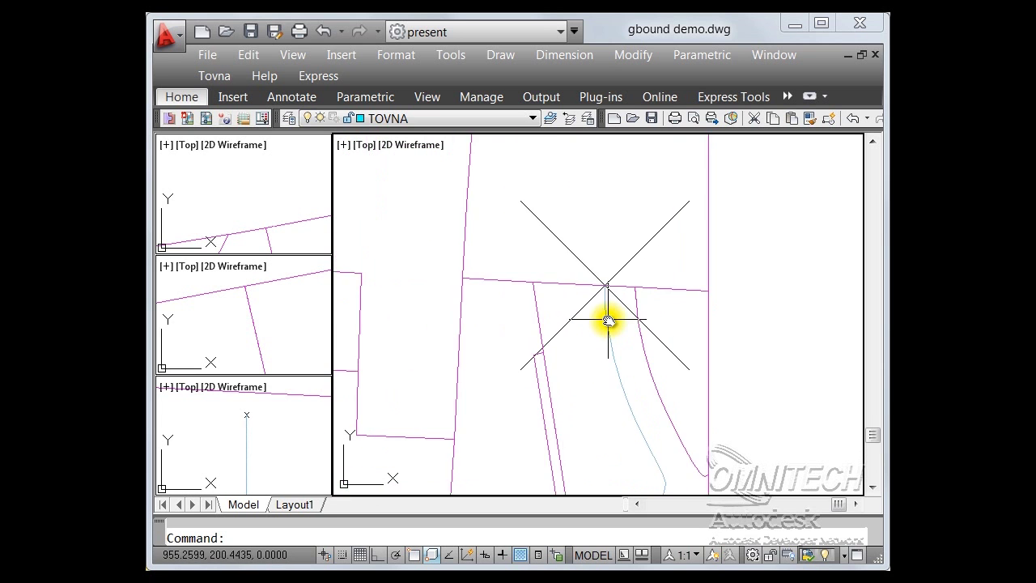
pyautogui.scroll(-2, 611, 340)
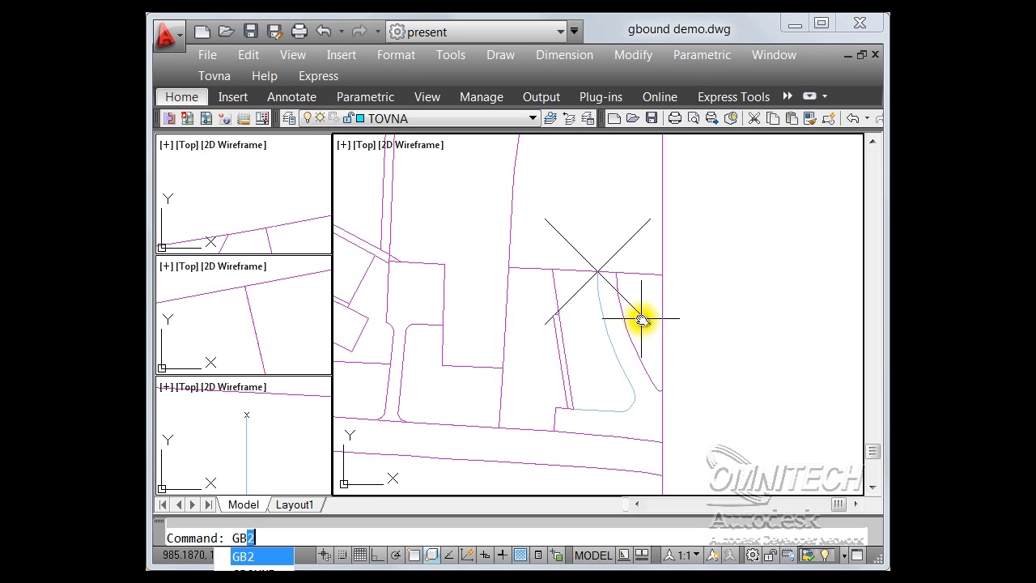
# - Run Gbound with its settings reset to default and a new extension tolerance entered
pyautogui.press('Return')
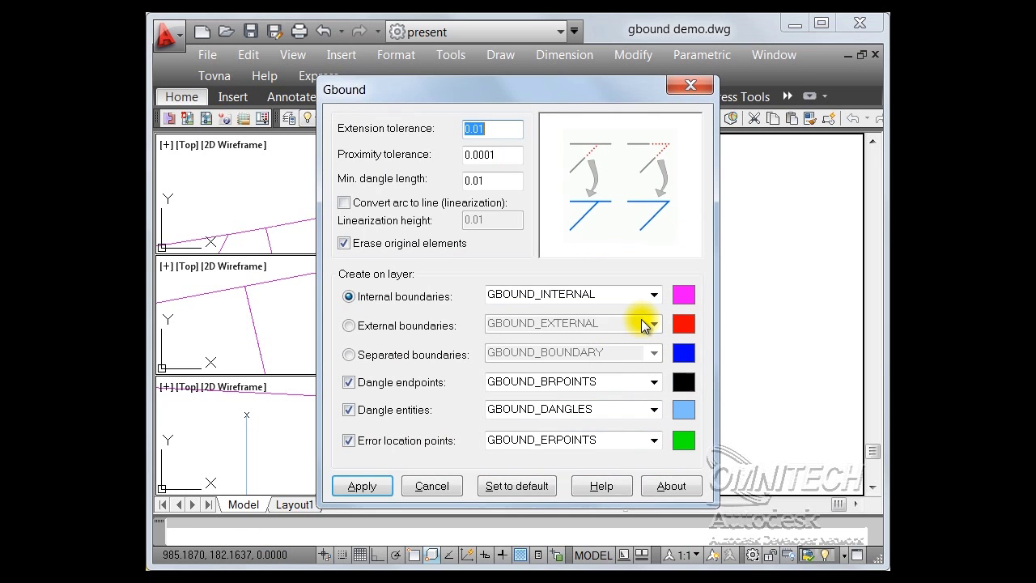
pyautogui.click(527, 489)
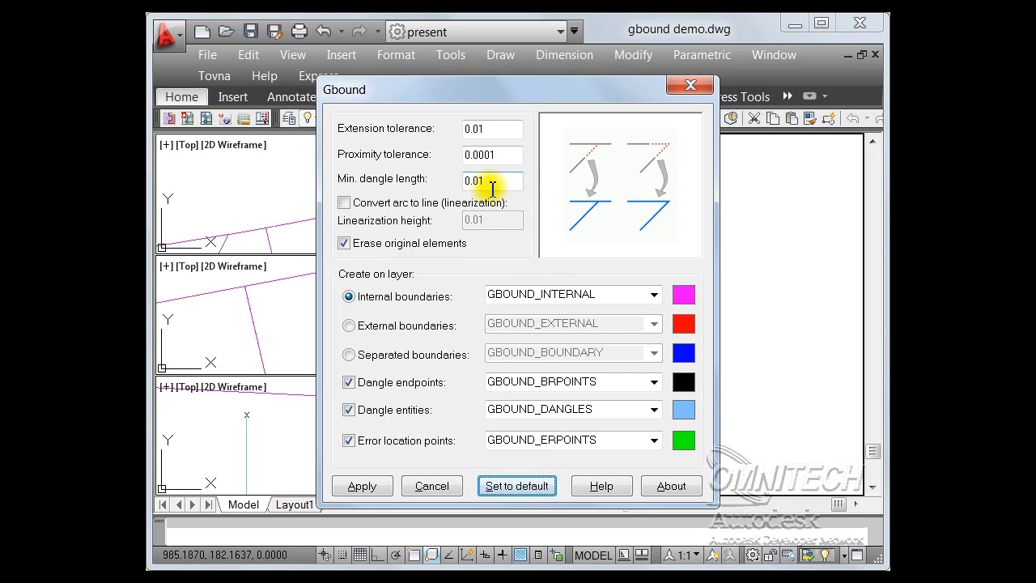
pyautogui.doubleClick(482, 129)
pyautogui.moveTo(473, 128); pyautogui.dragTo(488, 128)
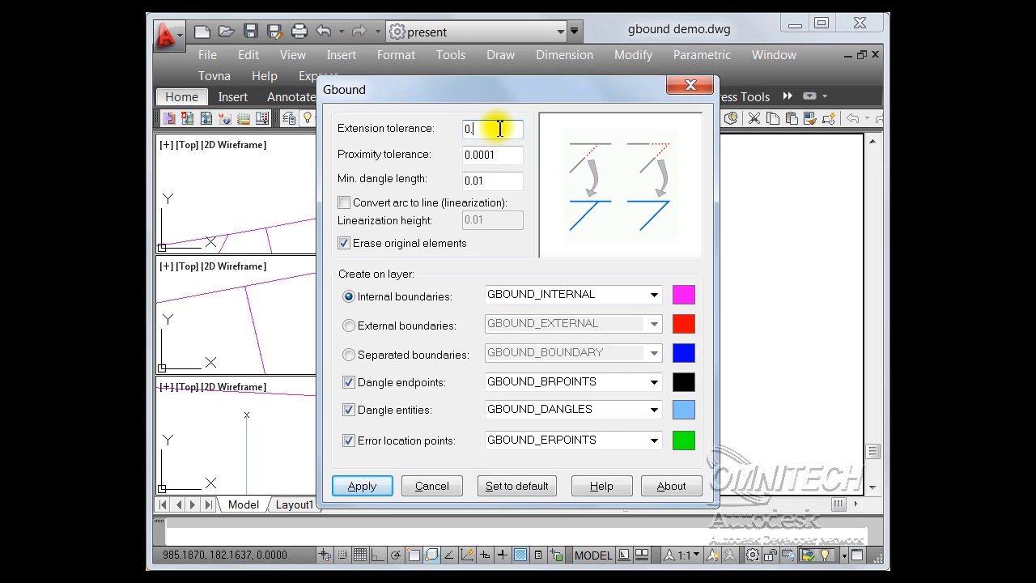
pyautogui.click(364, 497)
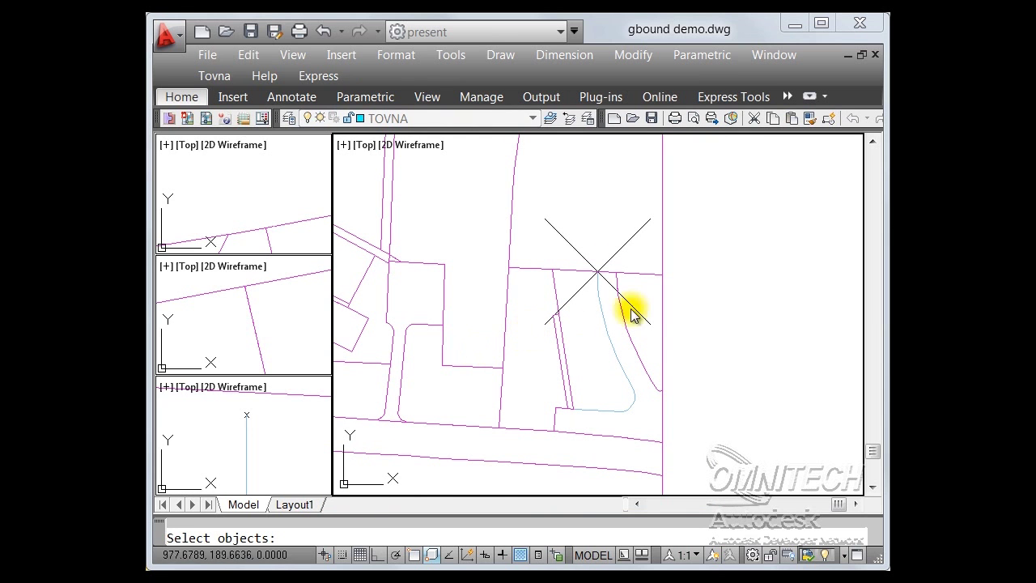
# - Process the lines around the dangling curve with Gbound and check the closed polygon formed there
pyautogui.click(770, 188)
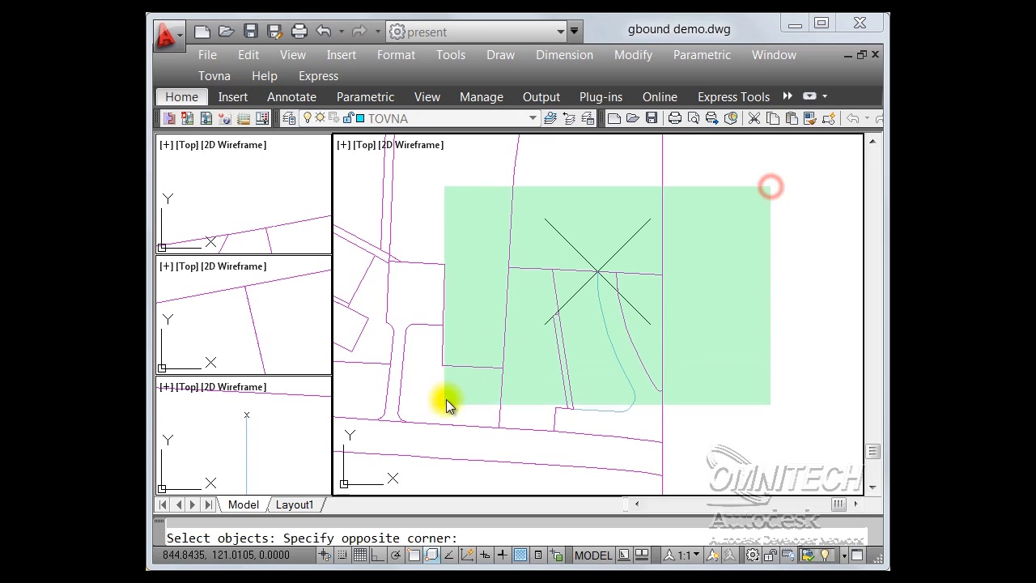
pyautogui.click(439, 450)
pyautogui.rightClick(441, 446)
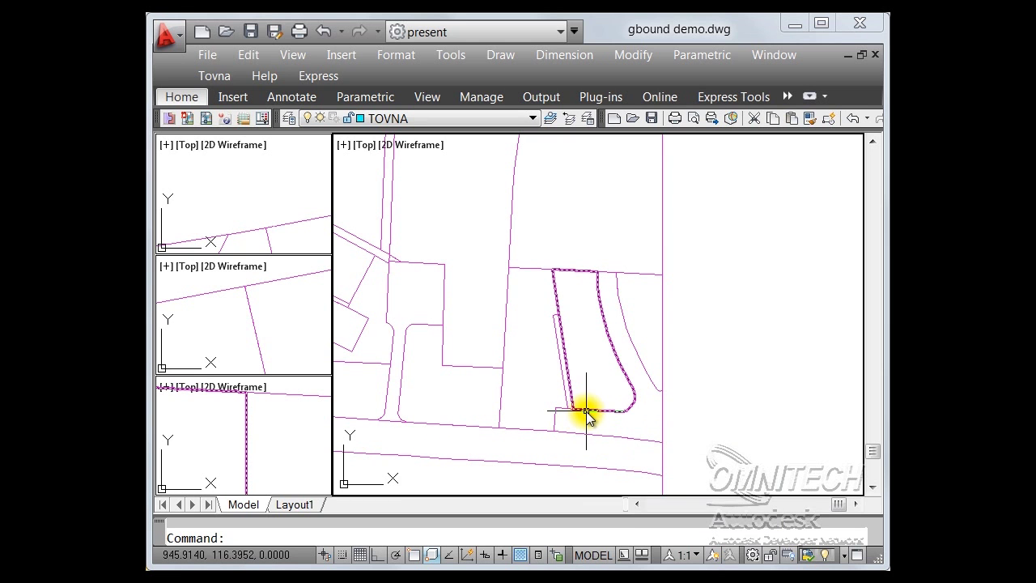
pyautogui.moveTo(587, 413)
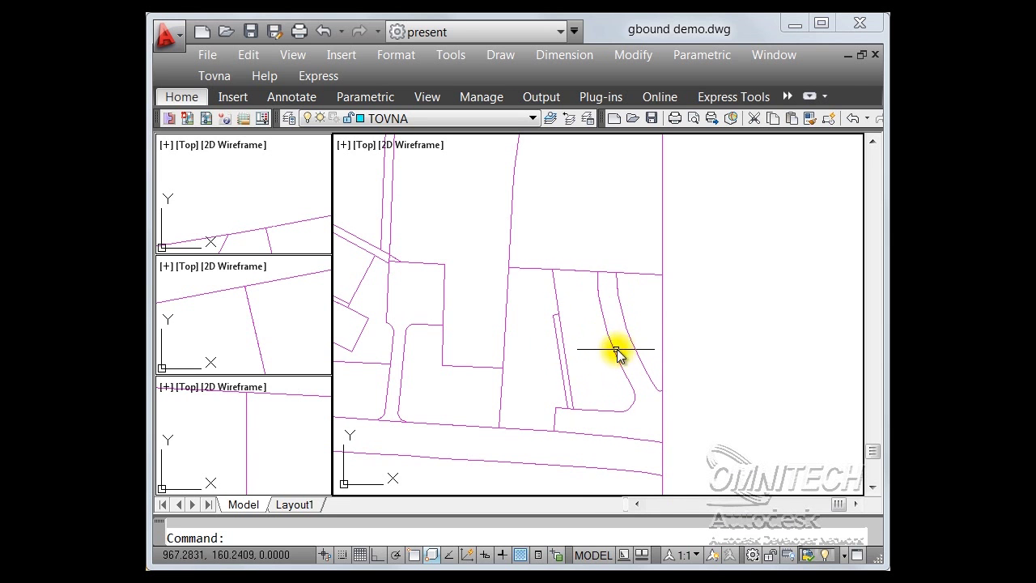
# - Draw an open five-segment star of crossing lines, about 710 units wide, in the empty area east of the map
pyautogui.scroll(-3, 650, 375)
pyautogui.moveTo(701, 363); pyautogui.dragTo(651, 396, button='middle')
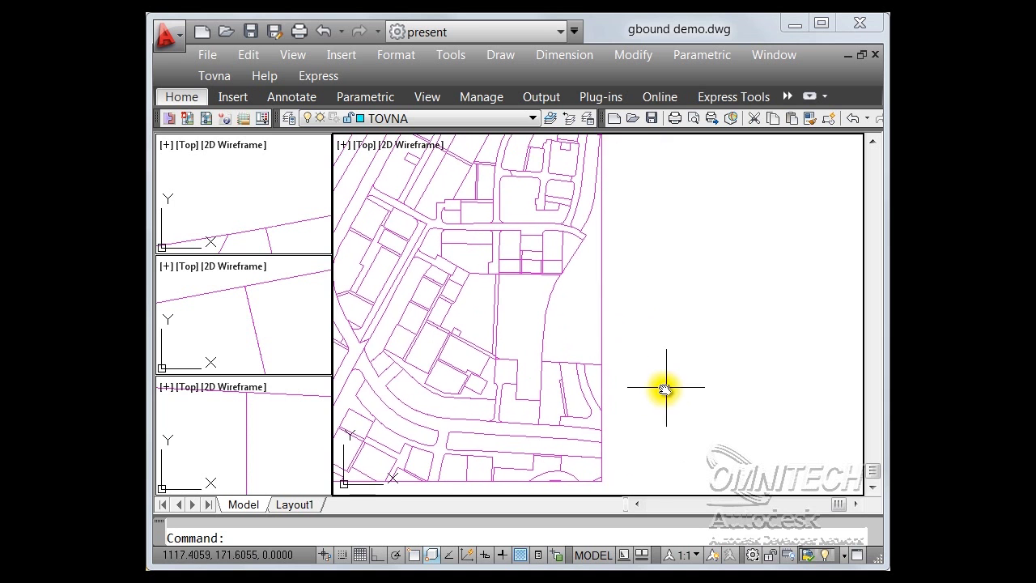
pyautogui.middleClick(679, 384)
pyautogui.middleClick(679, 385)
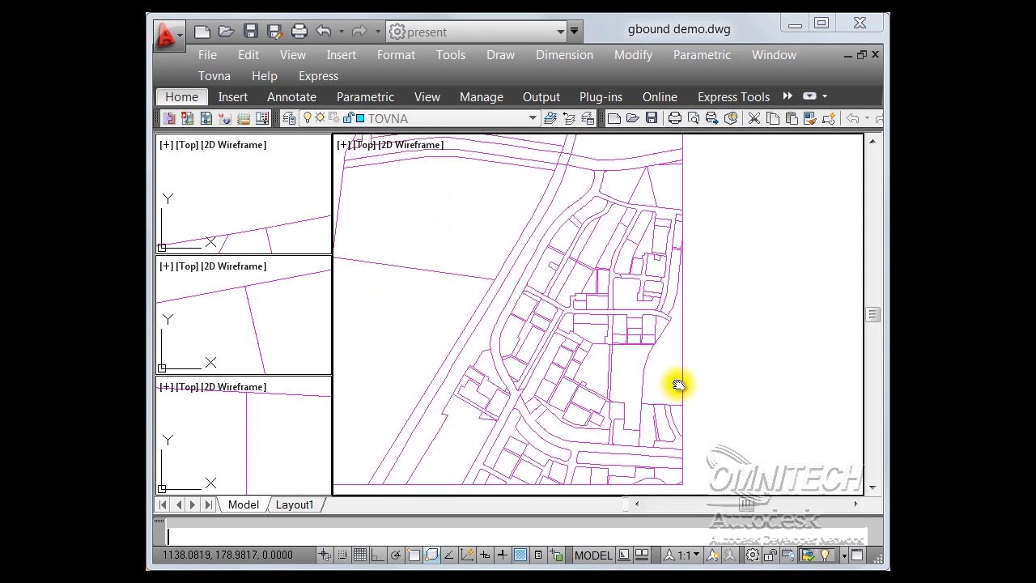
pyautogui.moveTo(760, 350); pyautogui.dragTo(624, 364, button='middle')
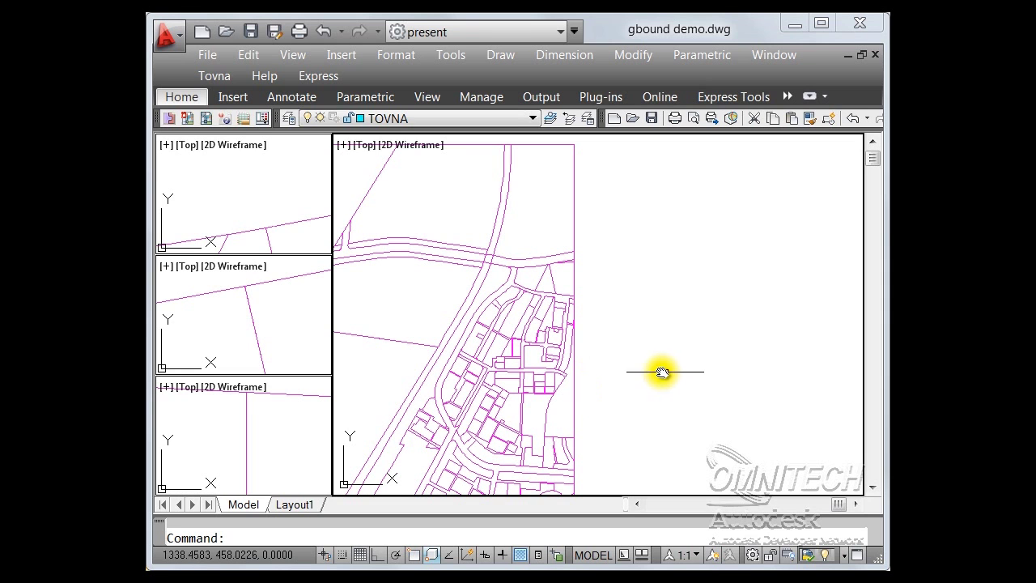
pyautogui.press('Return')
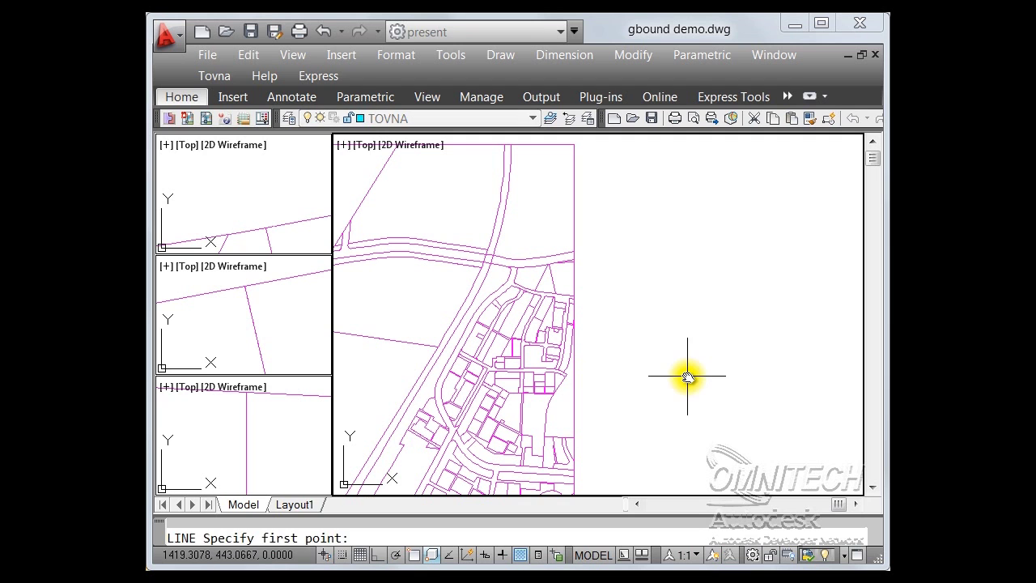
pyautogui.click(625, 417)
pyautogui.click(725, 269)
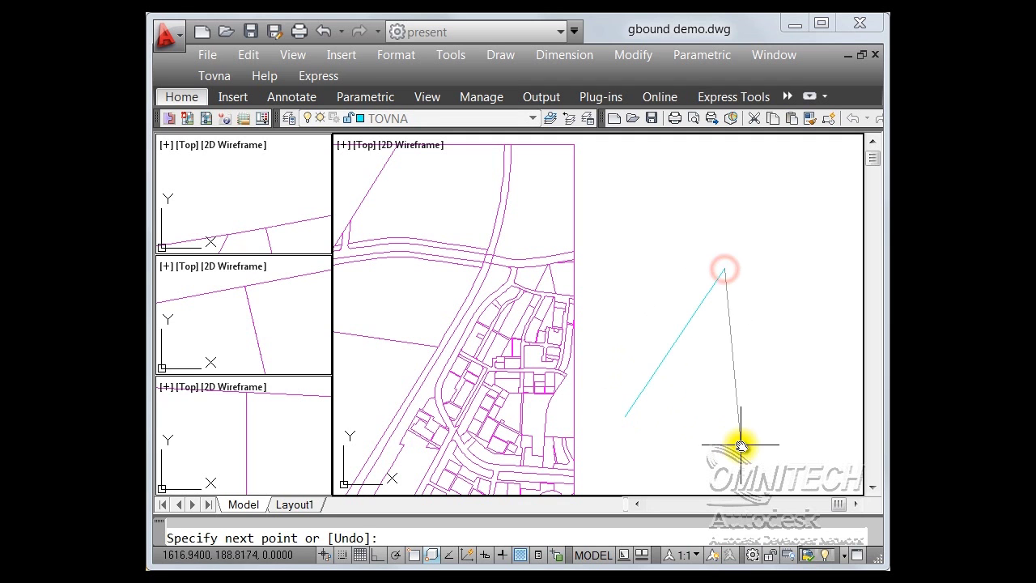
pyautogui.click(749, 443)
pyautogui.click(624, 331)
pyautogui.click(816, 375)
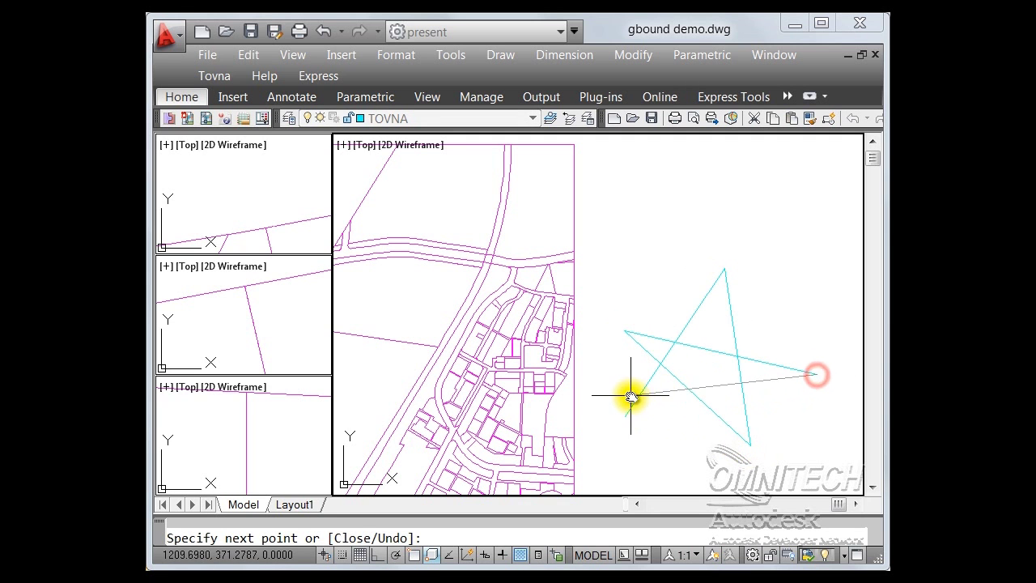
pyautogui.click(621, 396)
pyautogui.press('Return')
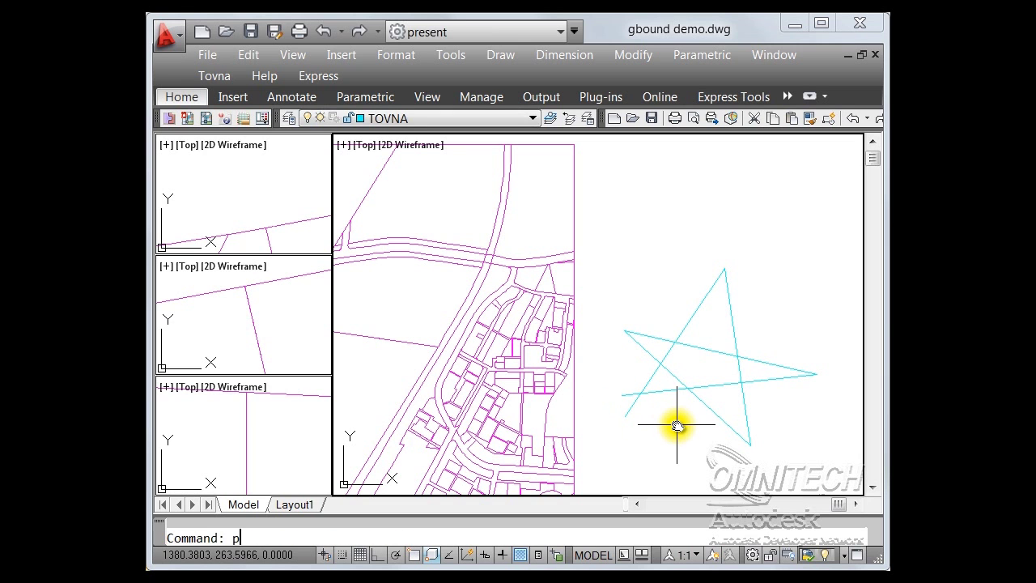
# - Draw a two-segment polyline crossing the star's lines near its western tip
pyautogui.write('pl')
pyautogui.press('Return')
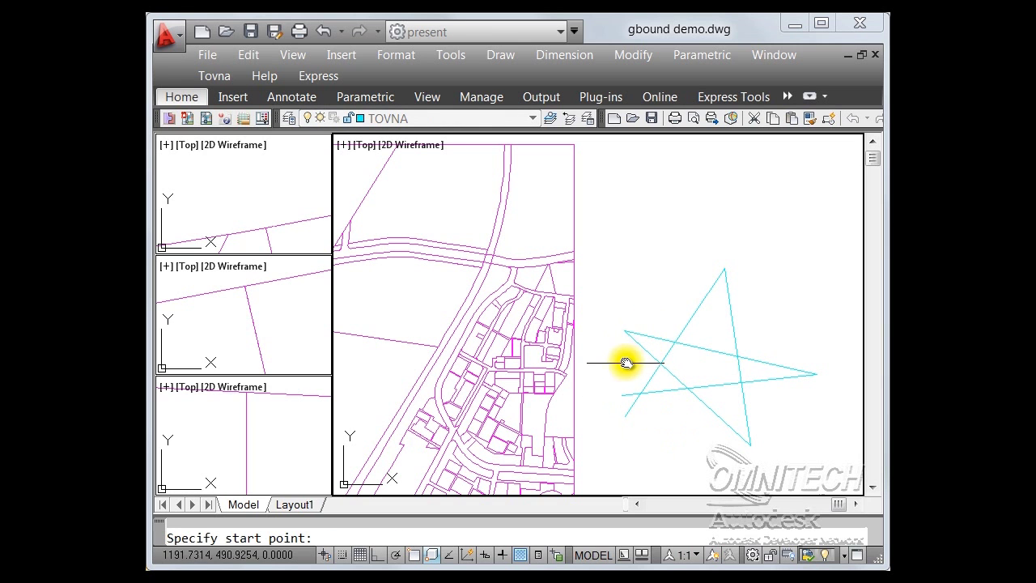
pyautogui.click(624, 372)
pyautogui.click(654, 350)
pyautogui.click(643, 310)
pyautogui.press('Return')
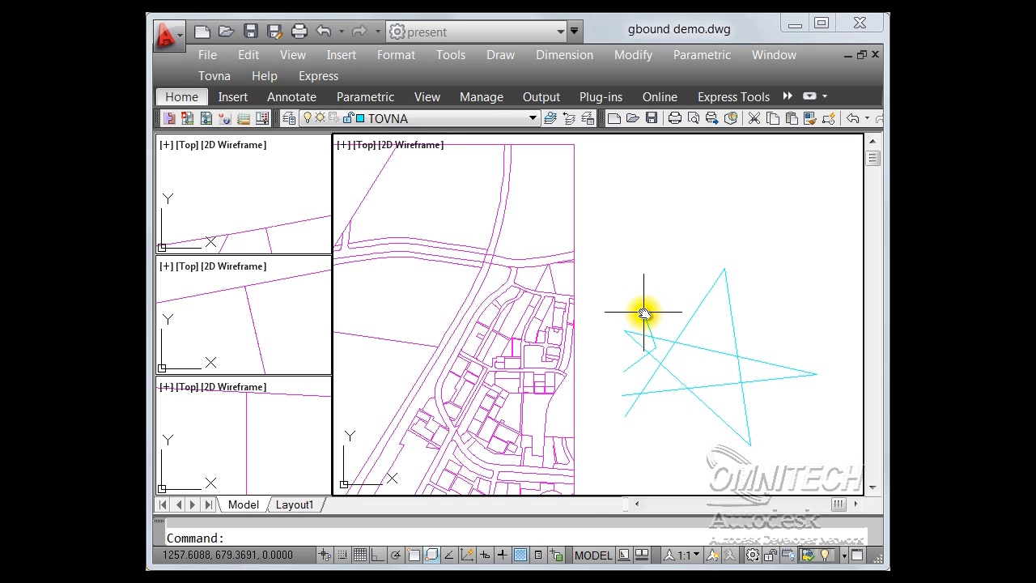
# - Draw a three-point arc curving downward across the star's upper tip
pyautogui.write('arc')
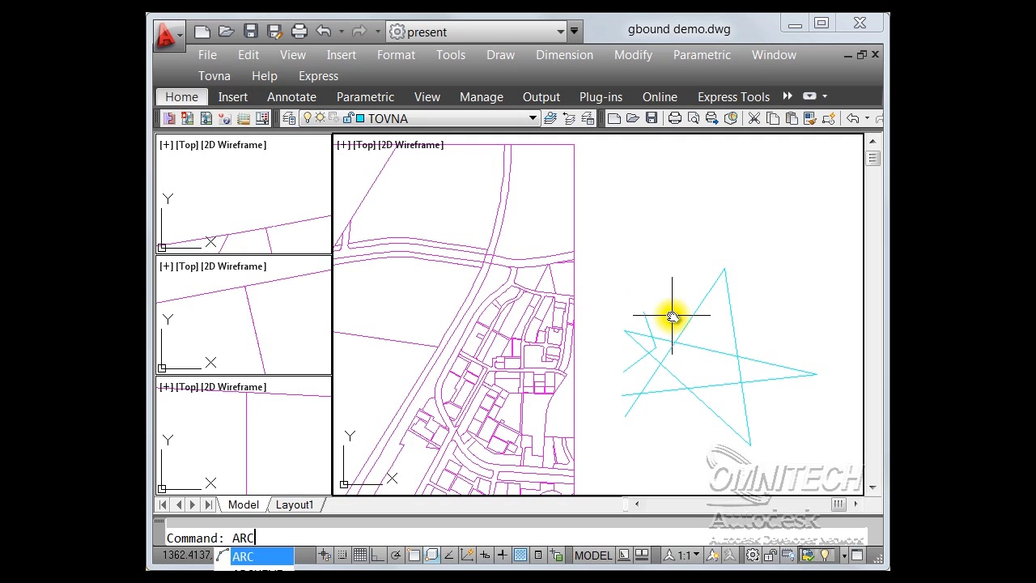
pyautogui.press('Return')
pyautogui.click(757, 305)
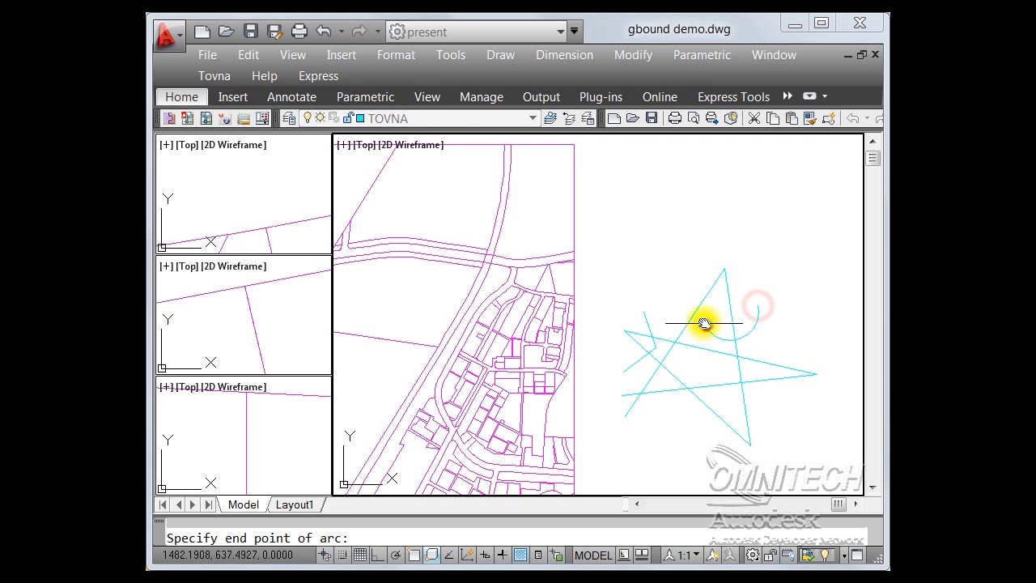
pyautogui.click(706, 324)
pyautogui.click(669, 291)
# - Draw a circle centred near the star's lower southeast tip
pyautogui.write('c')
pyautogui.press('Return')
pyautogui.click(746, 438)
pyautogui.click(723, 476)
# - Open the Start Z value for editing in the properties of the star's line from the western to the eastern tip
pyautogui.click(753, 359)
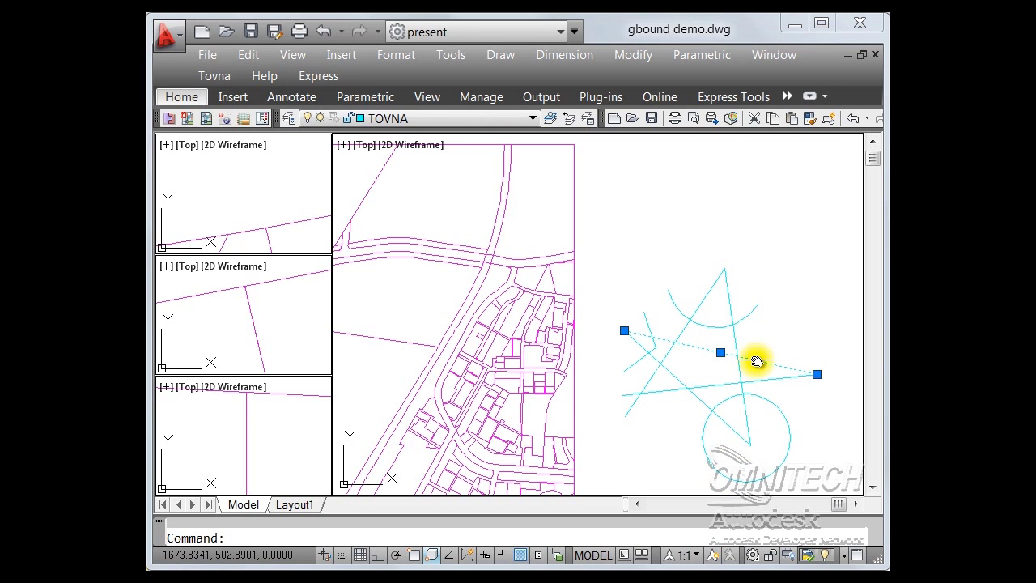
pyautogui.doubleClick(756, 361)
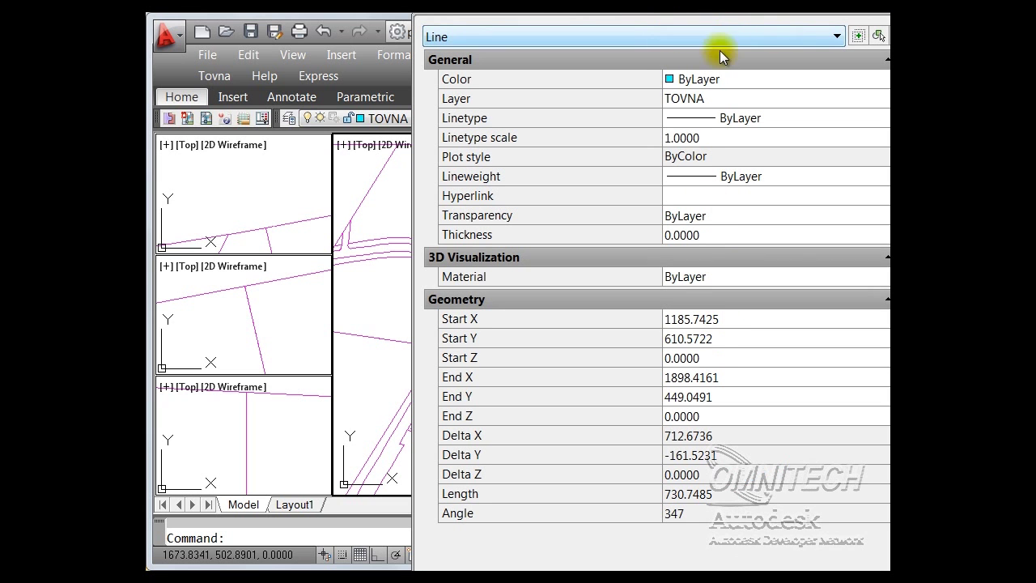
pyautogui.click(708, 358)
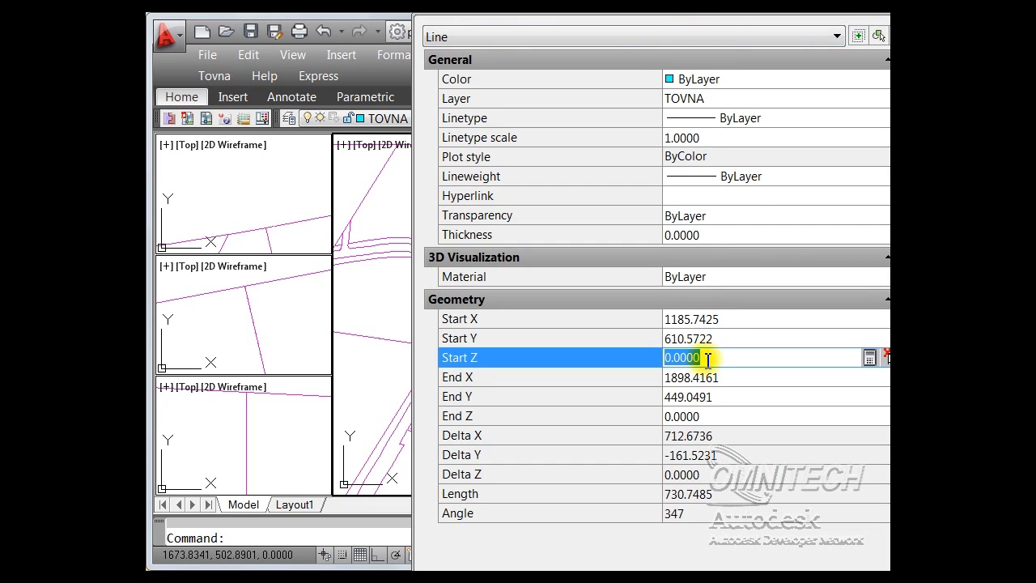